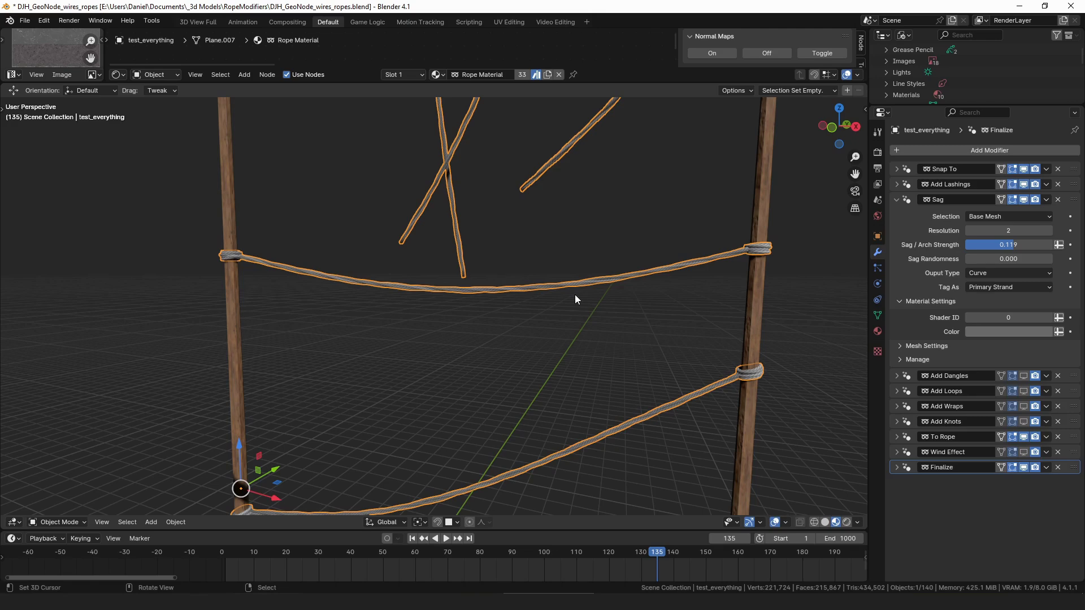
scroll(572, 293, down, 2)
middle_drag(520, 300, 533, 320)
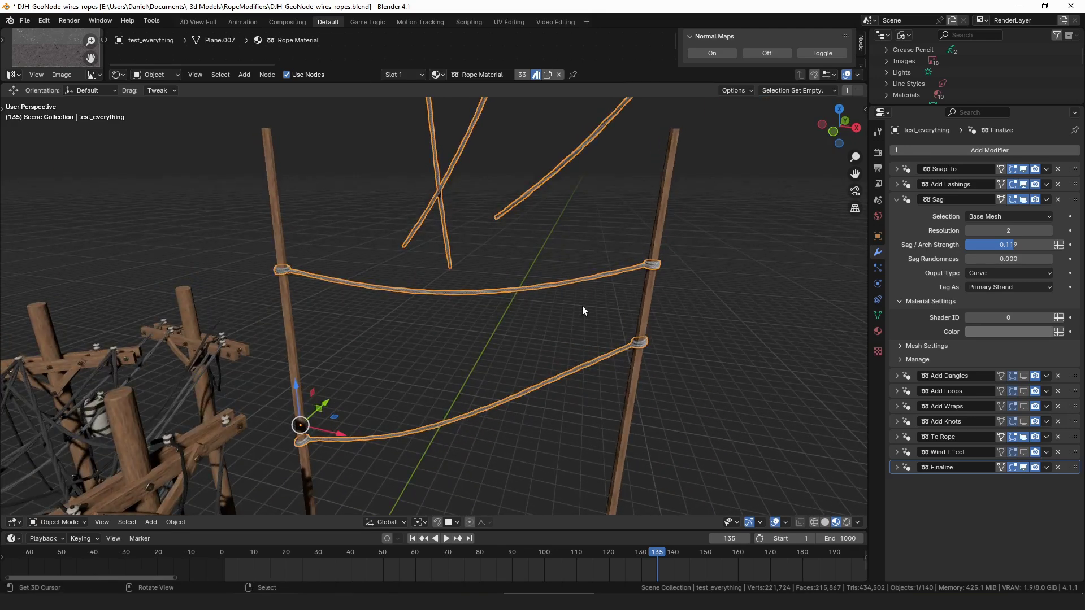
middle_drag(582, 310, 618, 302)
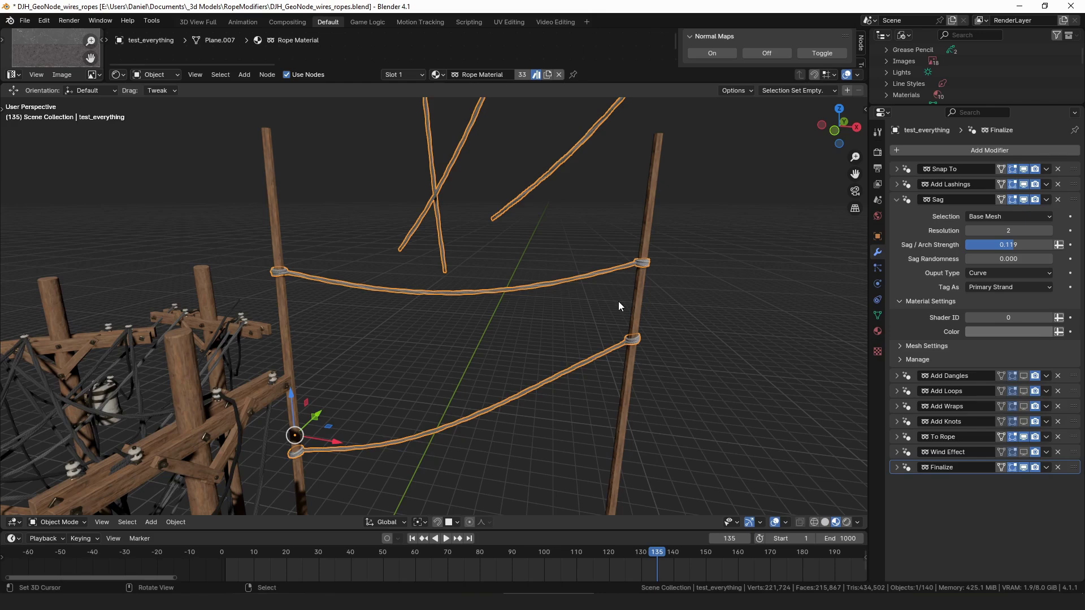
scroll(618, 301, up, 2)
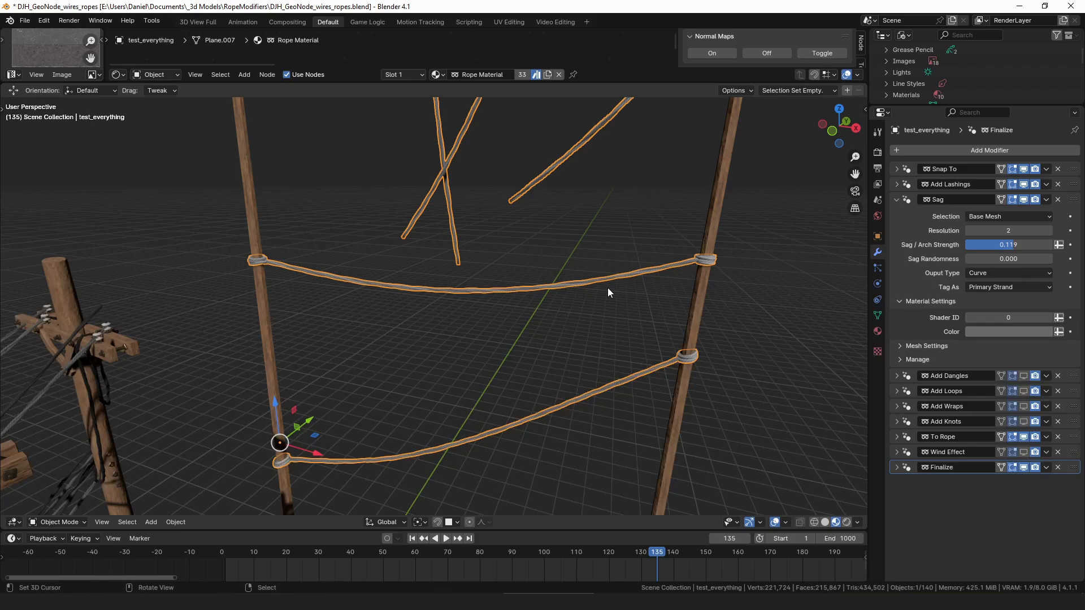
scroll(565, 279, up, 4)
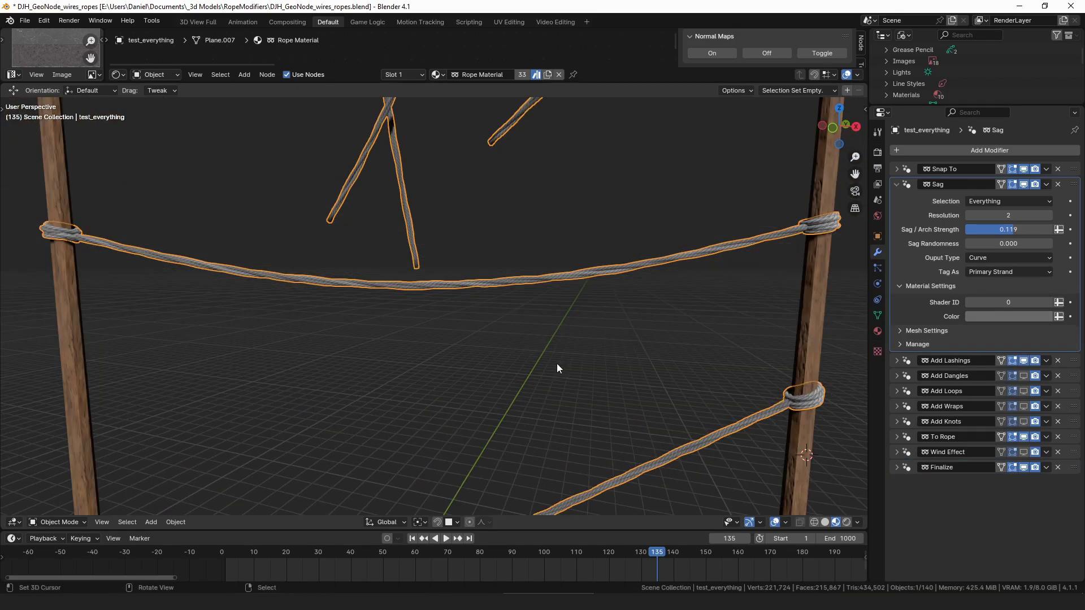
Check the Sag modifier's Selection options, and expand the Add Lashings settings alongside the Sag settings.
click(986, 199)
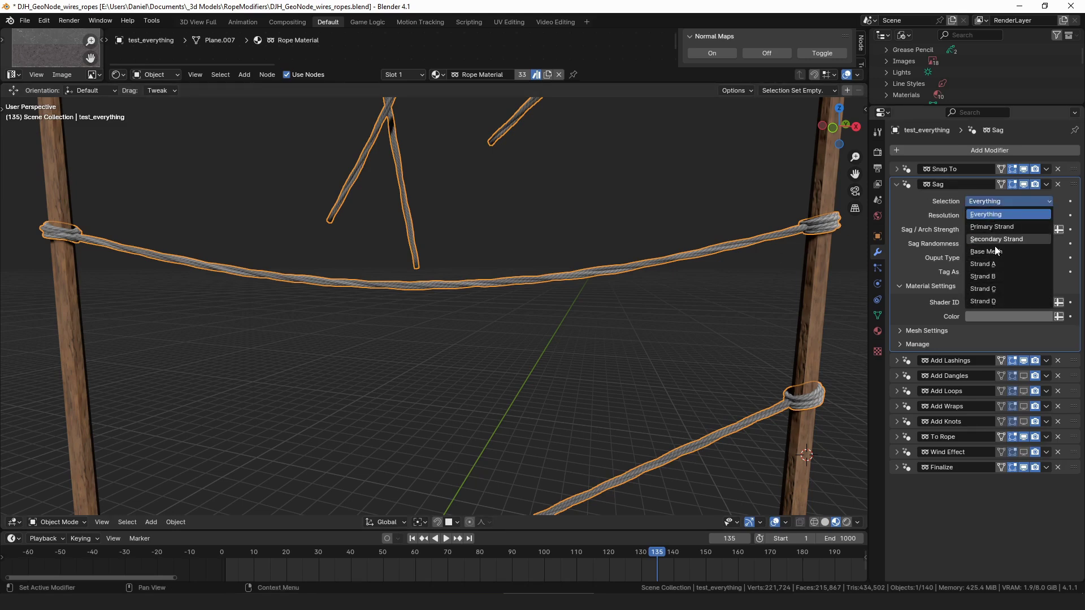
click(999, 202)
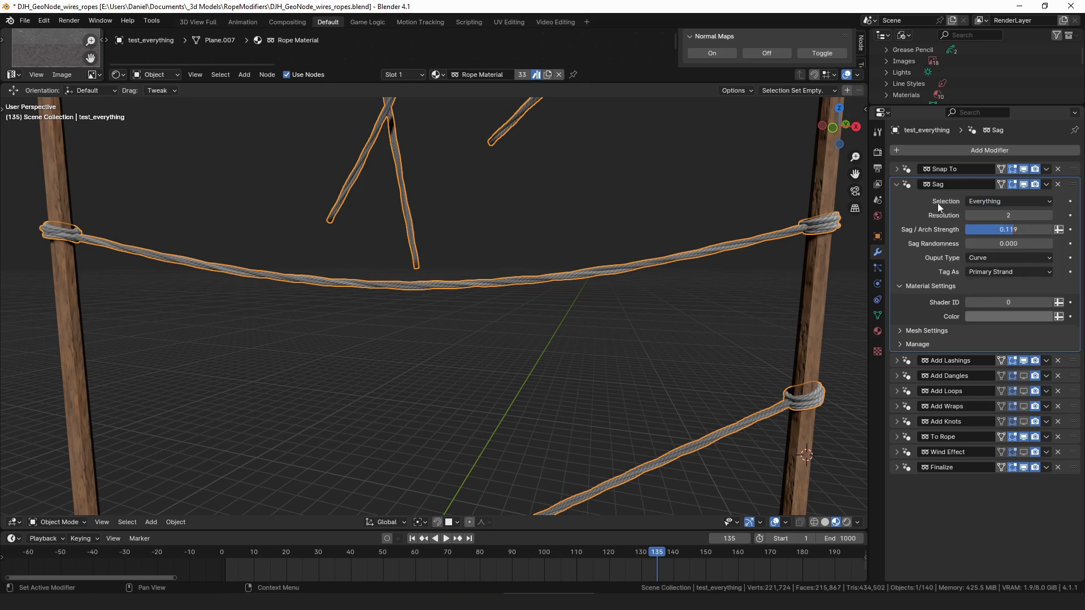
click(896, 184)
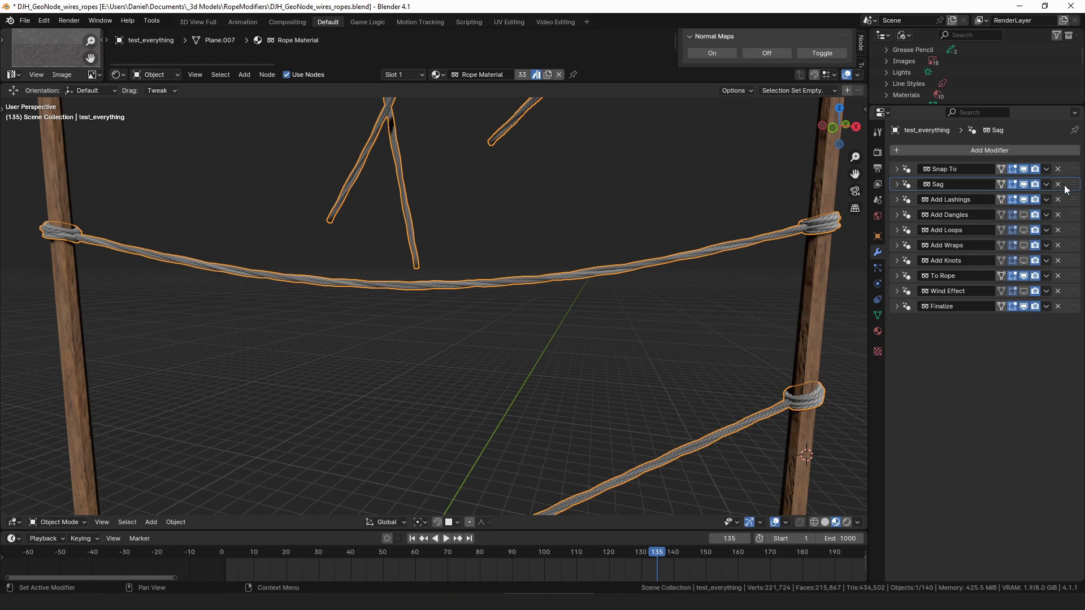
click(897, 200)
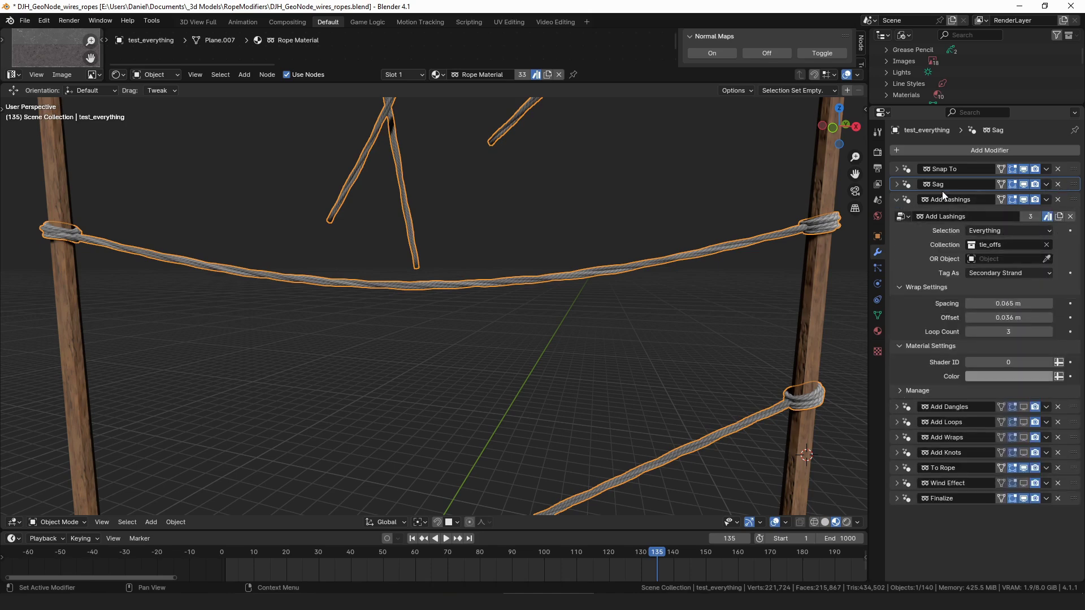
click(897, 184)
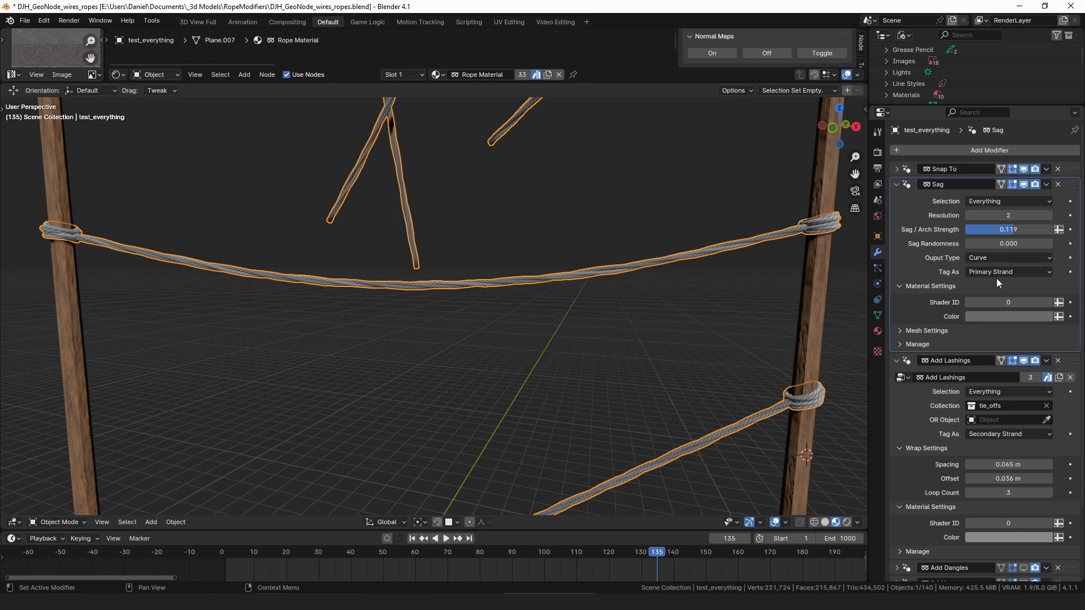
Try a Sag / Arch Strength of 0.425, annotate the rope's direction at the upper pole lashing, and undo the annotation.
drag(1004, 231, 1035, 231)
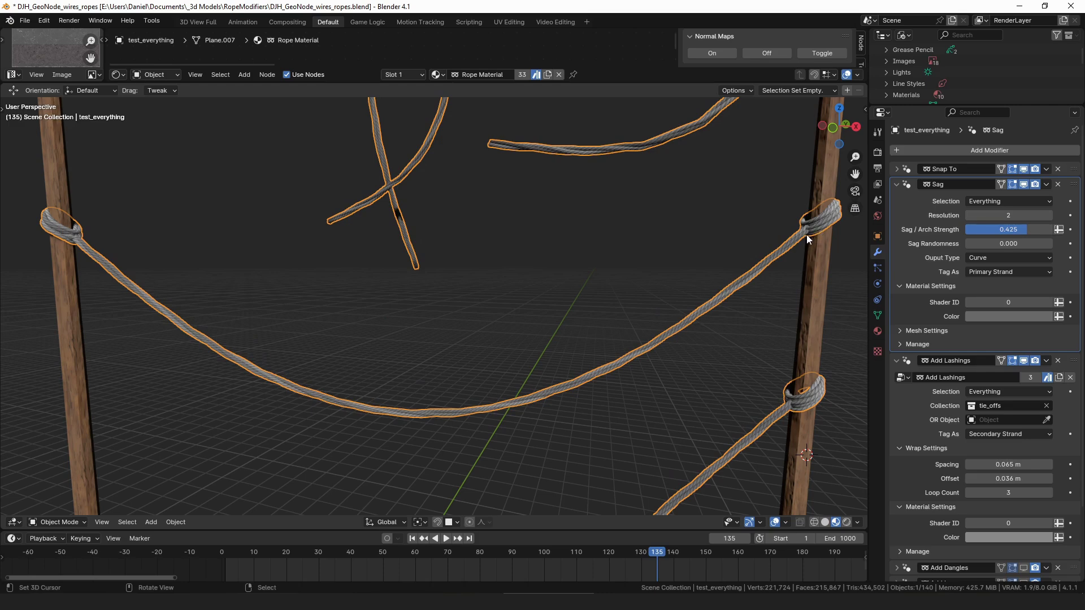
shift+middle_drag(811, 239, 684, 249)
drag(682, 243, 758, 192)
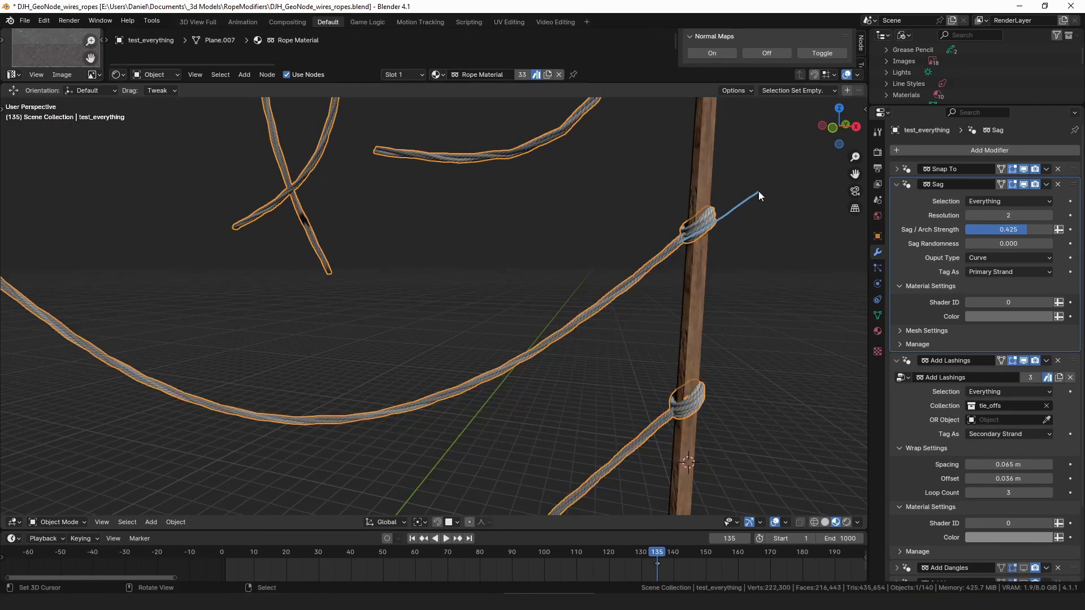
key(ctrl+z)
Set the Sag / Arch Strength to 0.145 and move the Sag modifier below Add Lashings in the stack.
drag(1023, 228, 994, 230)
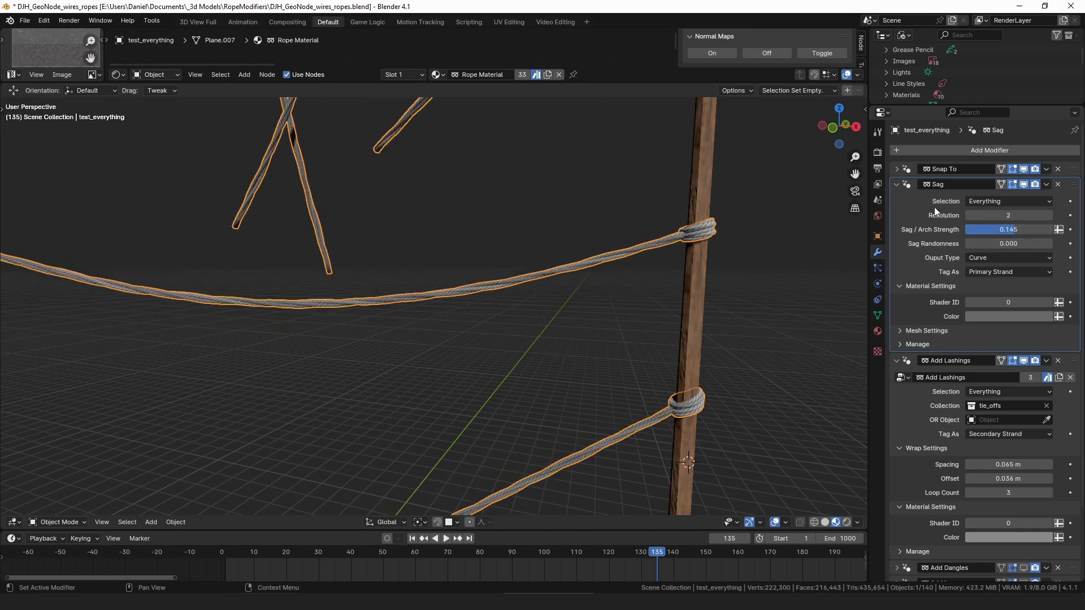
click(896, 360)
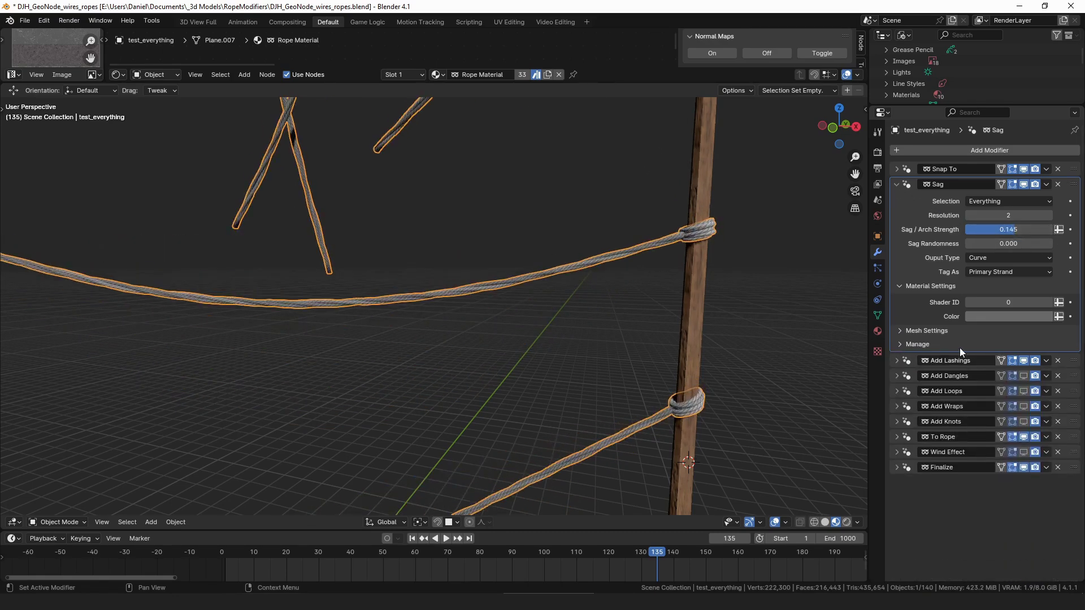
drag(1071, 187, 1073, 255)
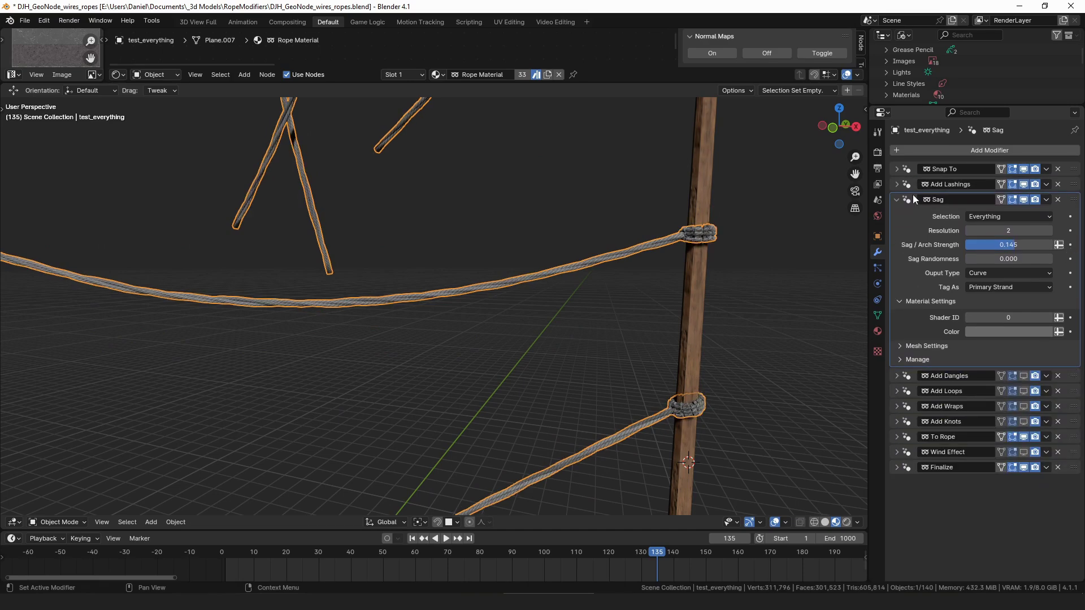
Set the Add Lashings modifier's Selection to Base Mesh.
scroll(744, 244, up, 3)
shift+middle_drag(743, 244, 420, 332)
scroll(420, 332, up, 3)
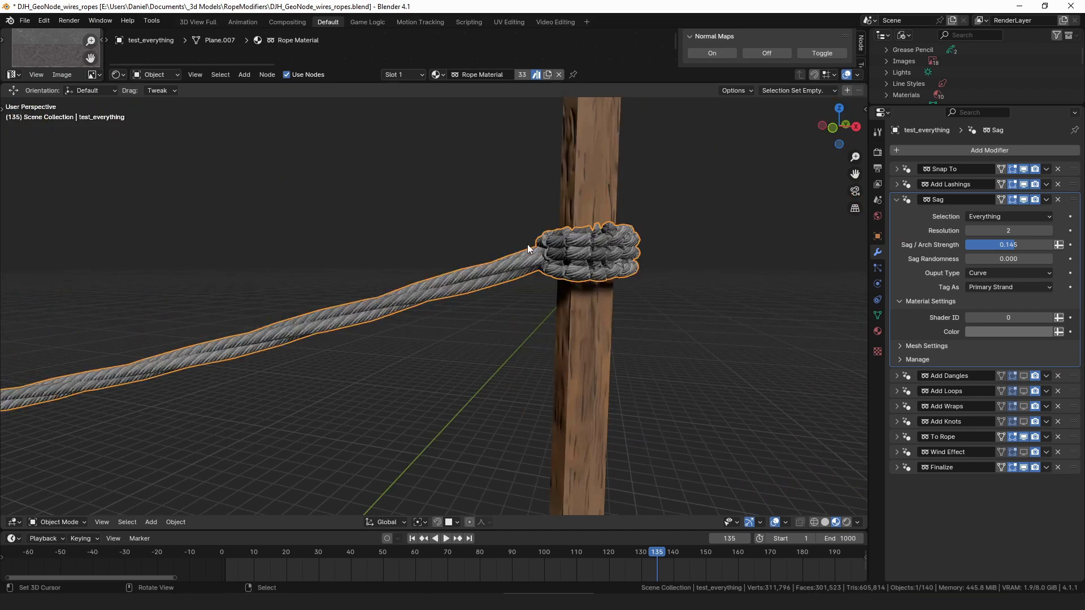
click(896, 185)
click(1018, 218)
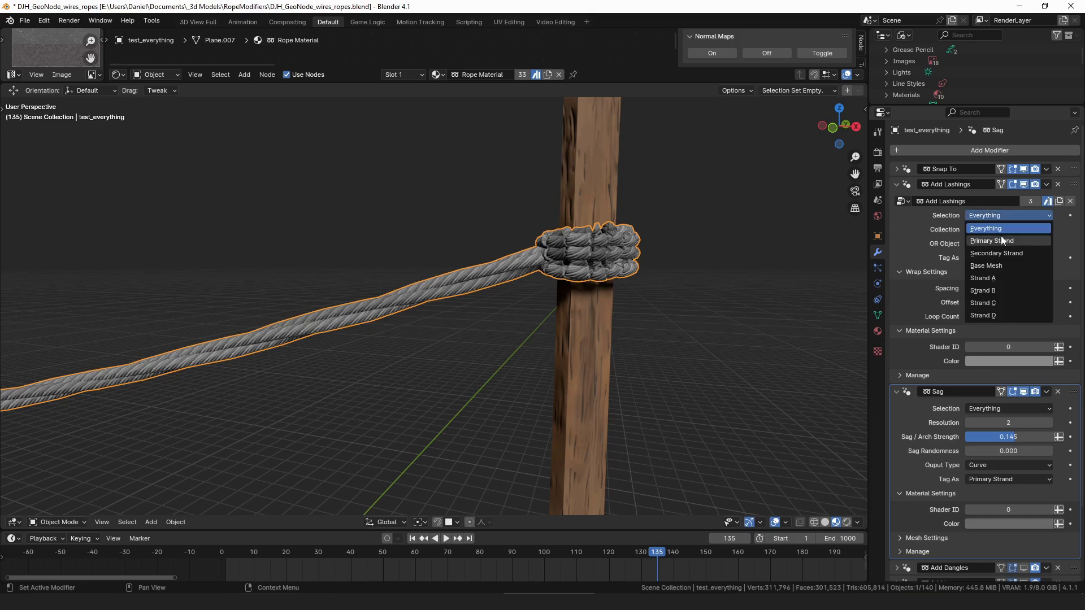
click(1009, 219)
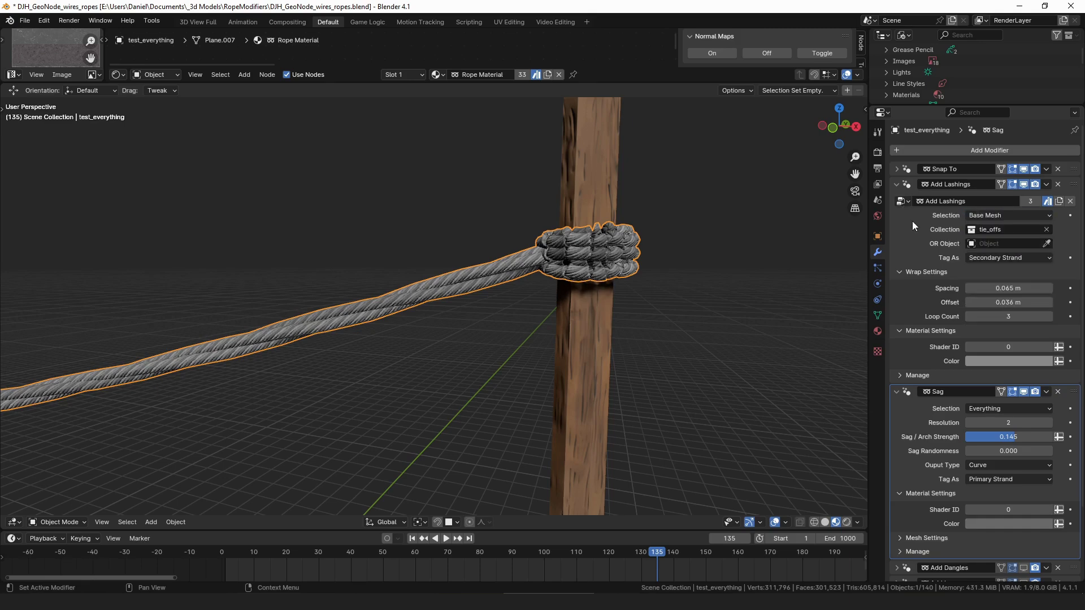
click(895, 184)
Set the Sag modifier's Selection to Base Mesh and collapse its settings.
click(989, 219)
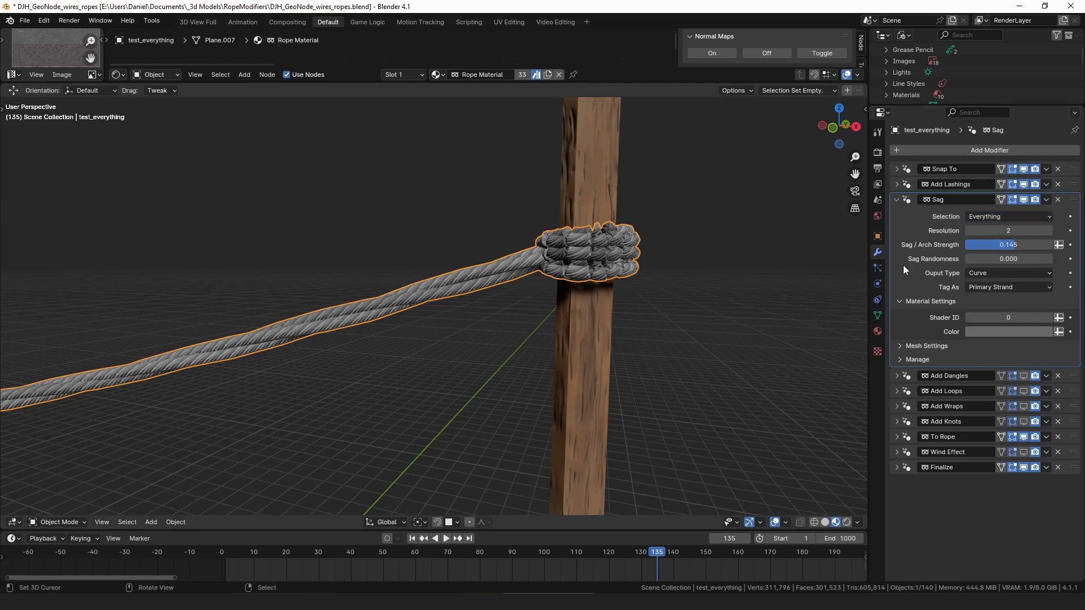
click(1001, 214)
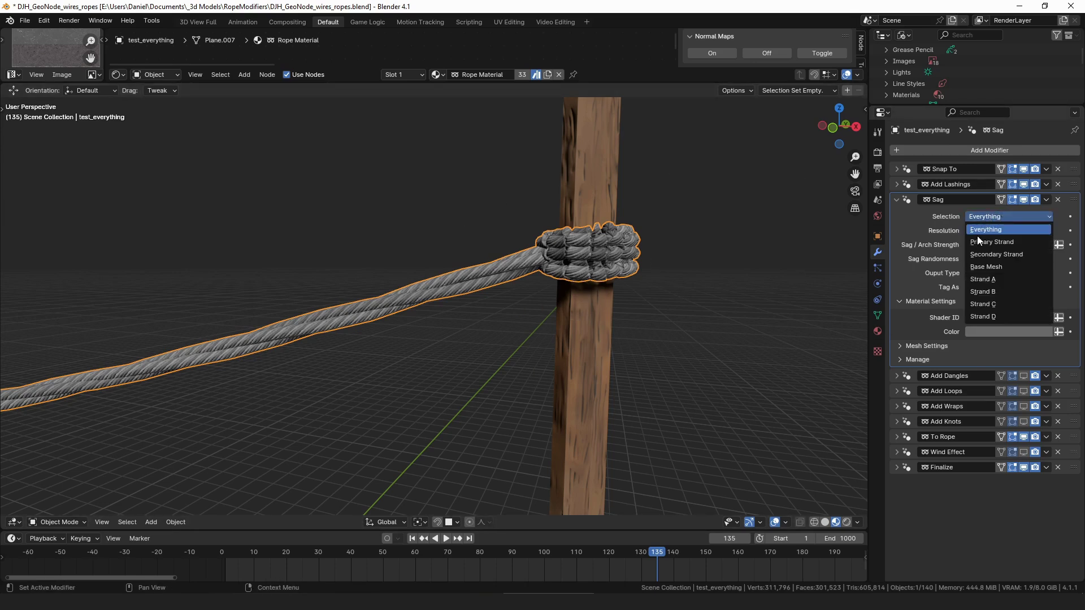
click(995, 266)
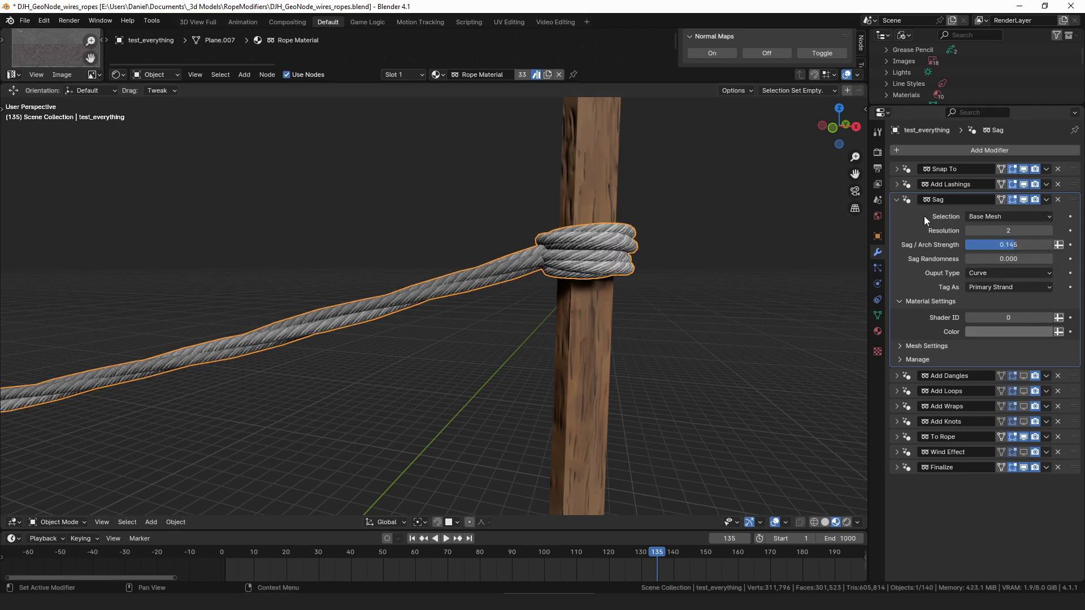
click(895, 199)
Hide the Sag modifier in the viewport while checking the Add Lashings Tag As setting, and show it again.
click(897, 185)
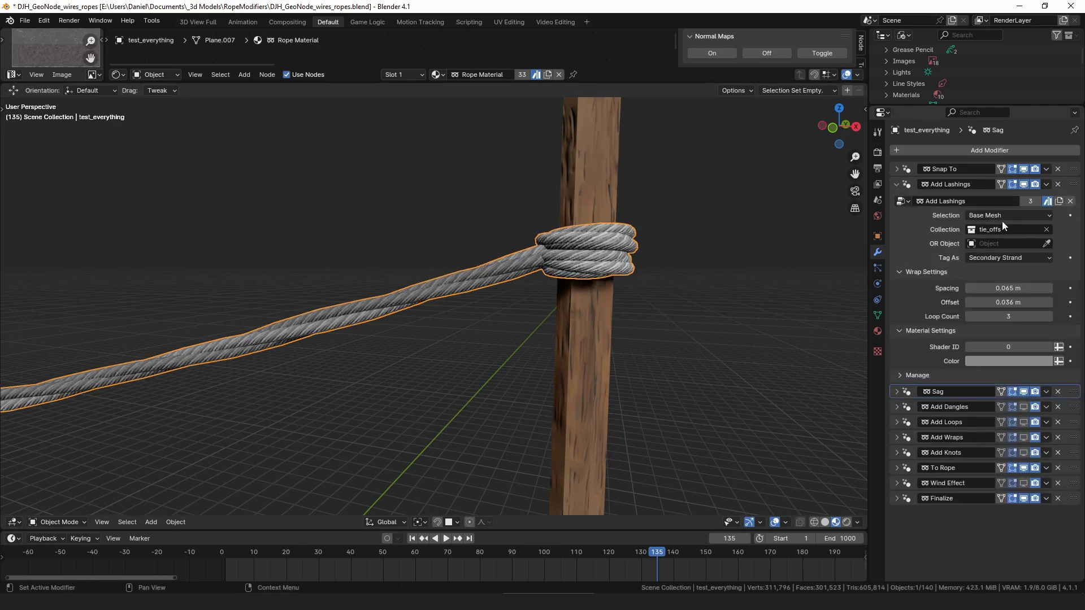
click(1023, 392)
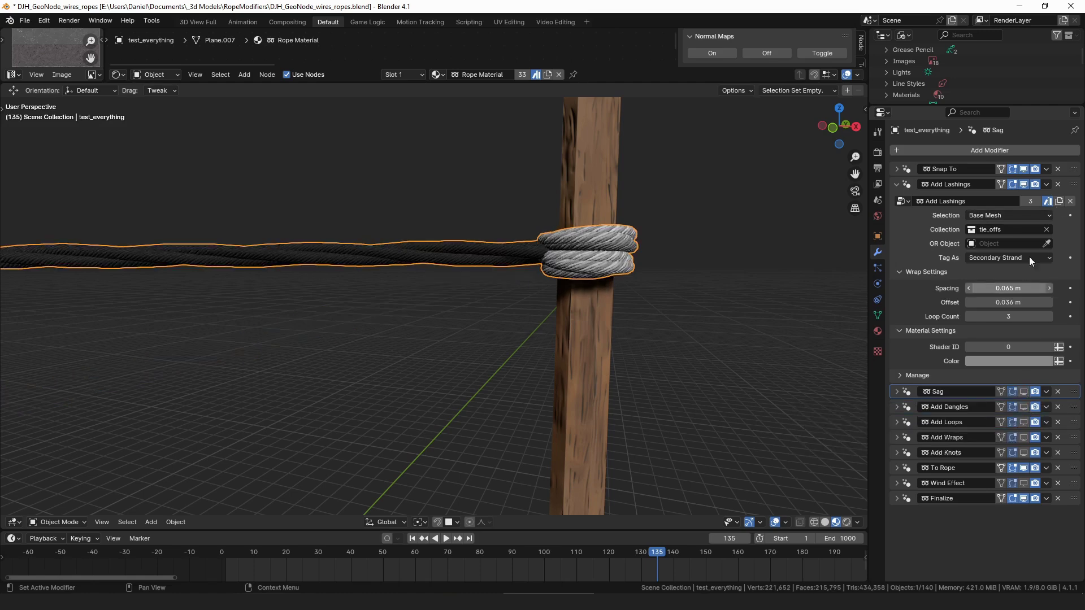
click(1008, 258)
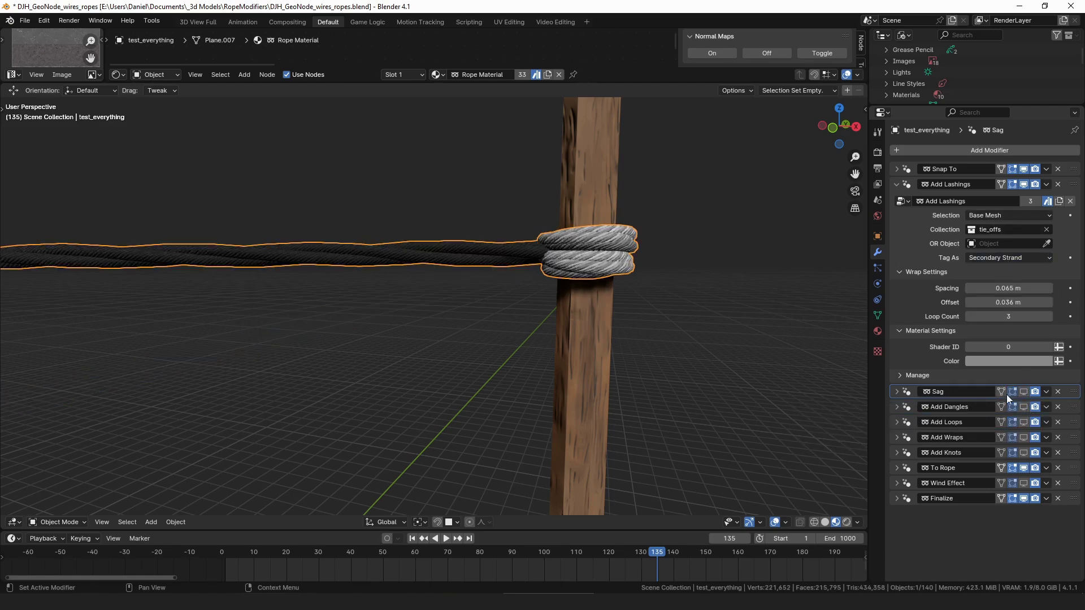
click(1024, 392)
click(896, 185)
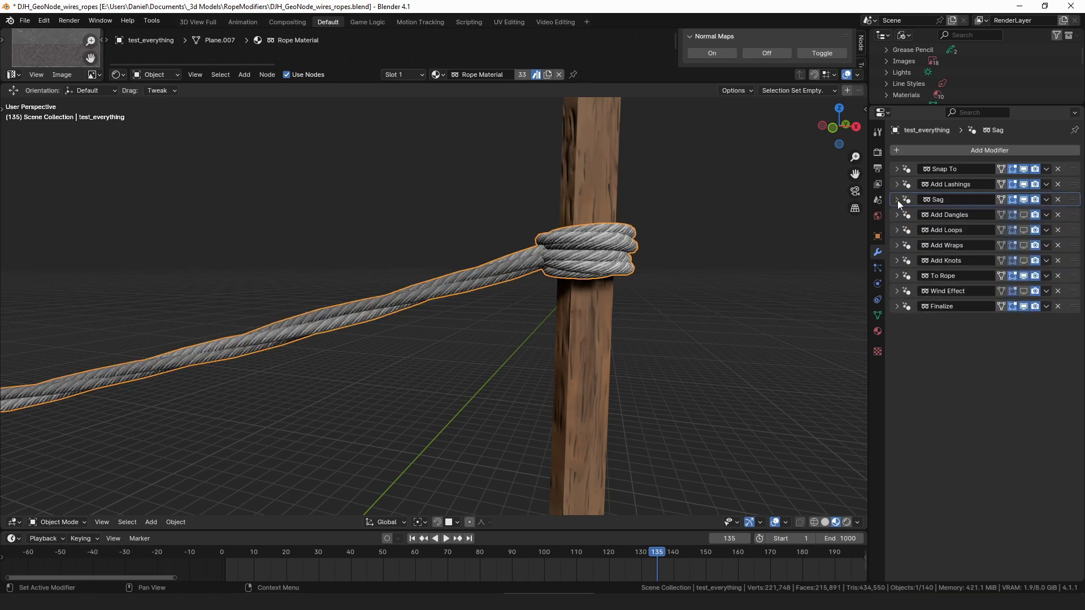
Set the Sag modifier's Sag / Arch Strength to 0.221, keeping its Selection on Base Mesh.
click(897, 200)
scroll(582, 286, down, 3)
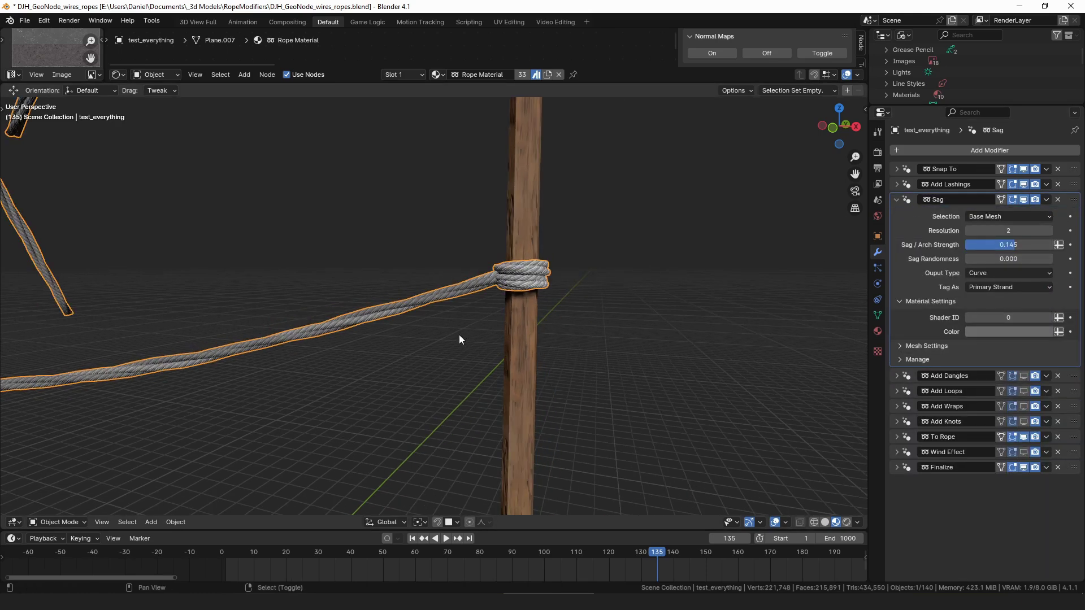
shift+middle_drag(459, 334, 706, 283)
scroll(706, 282, down, 2)
scroll(709, 254, down, 1)
mouse_move(1014, 245)
mouse_down()
mouse_move(1035, 245)
mouse_move(1019, 245)
mouse_up()
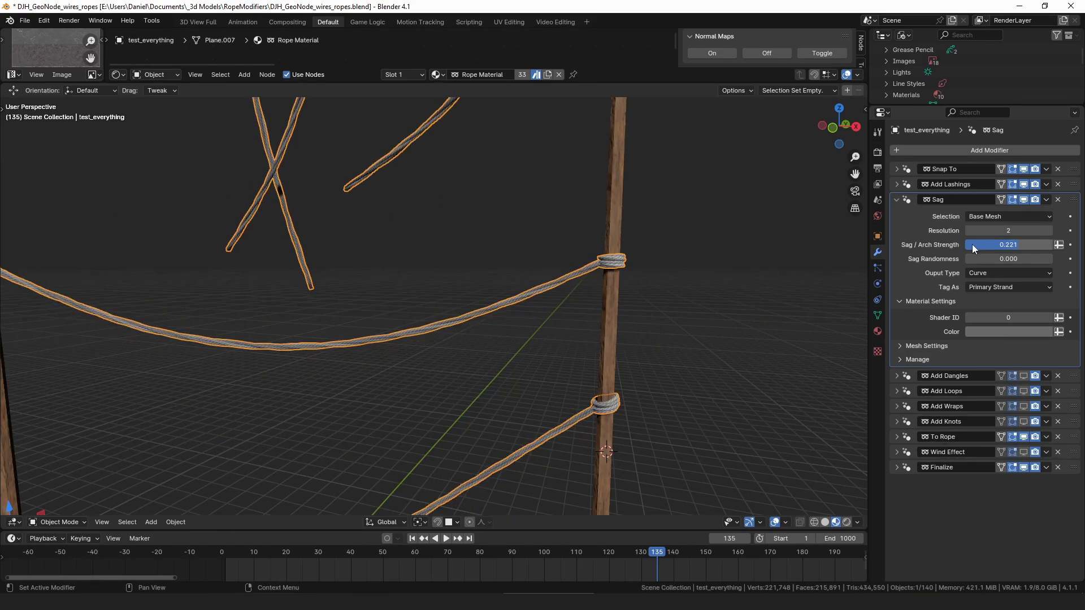
click(994, 217)
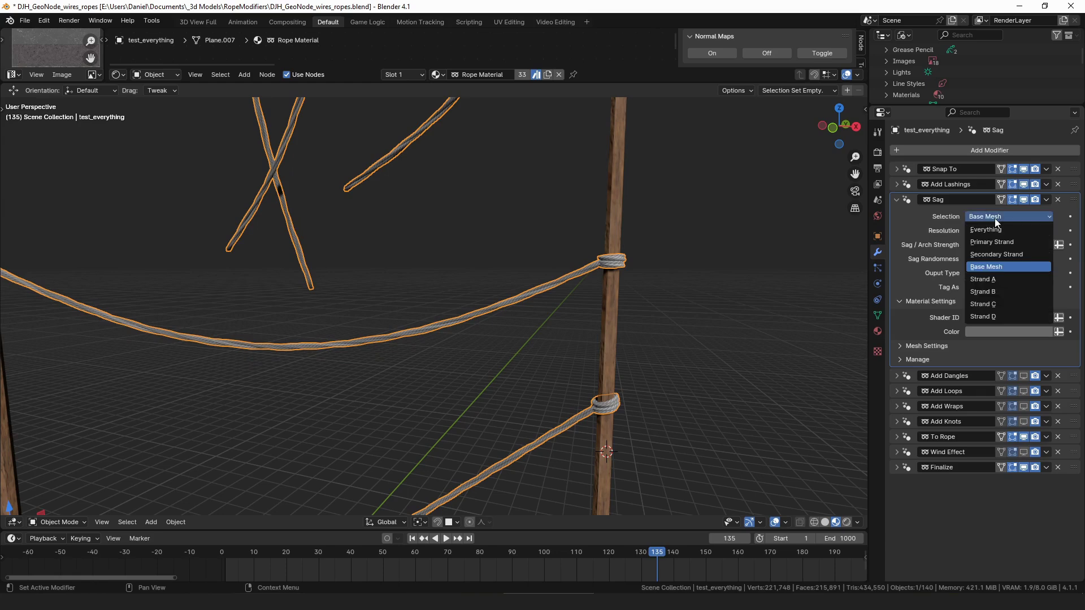
click(992, 266)
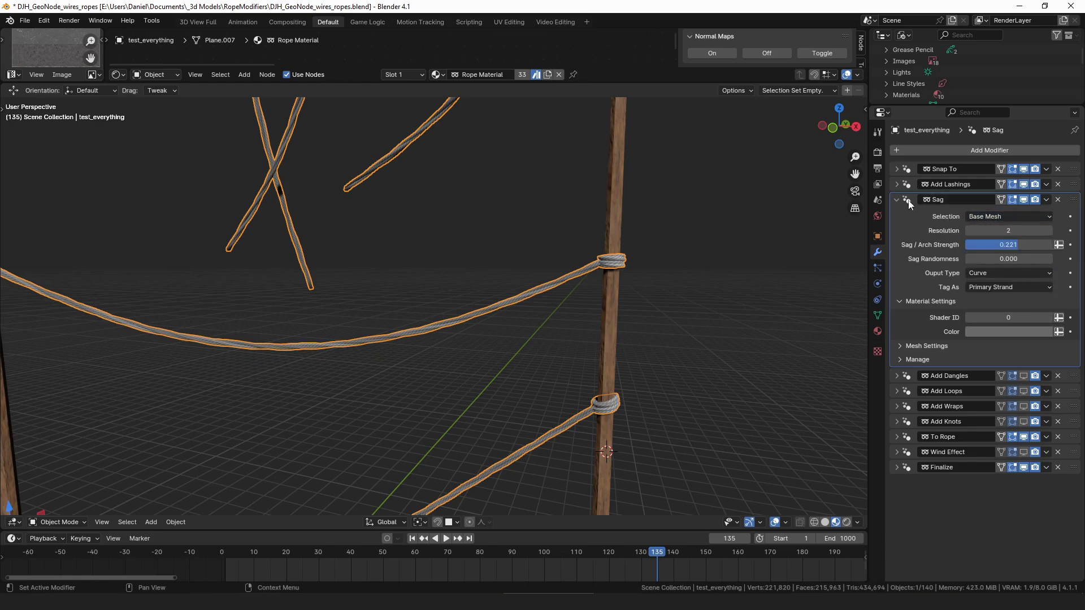
Select the Plane rope wrap near the bottom of the right-hand pole and frame it in the view.
scroll(568, 297, down, 2)
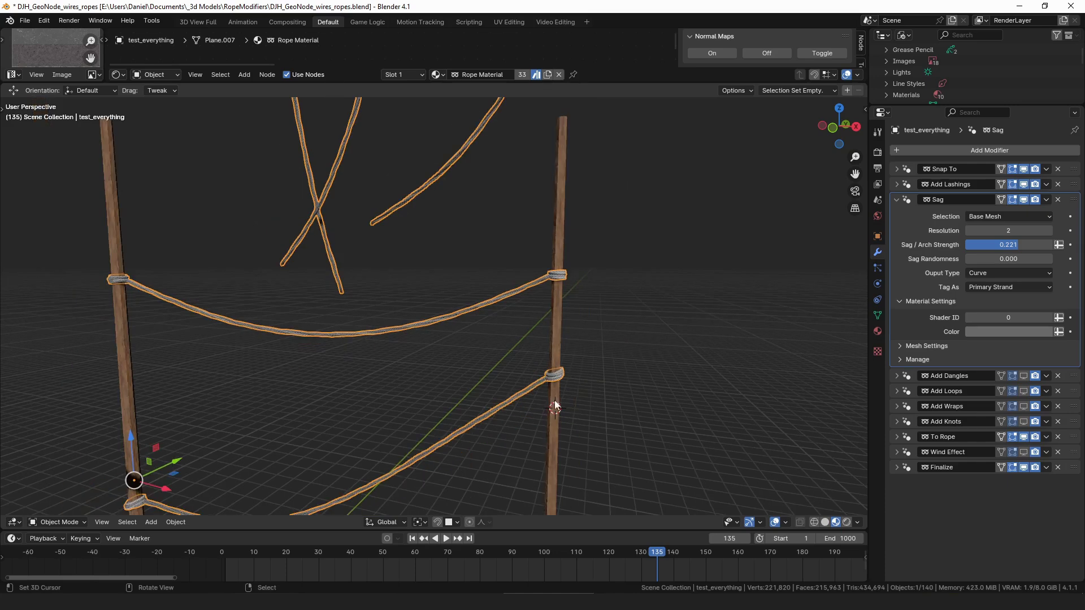
shift+middle_drag(572, 431, 561, 318)
shift+middle_drag(564, 461, 565, 339)
right_click(539, 459)
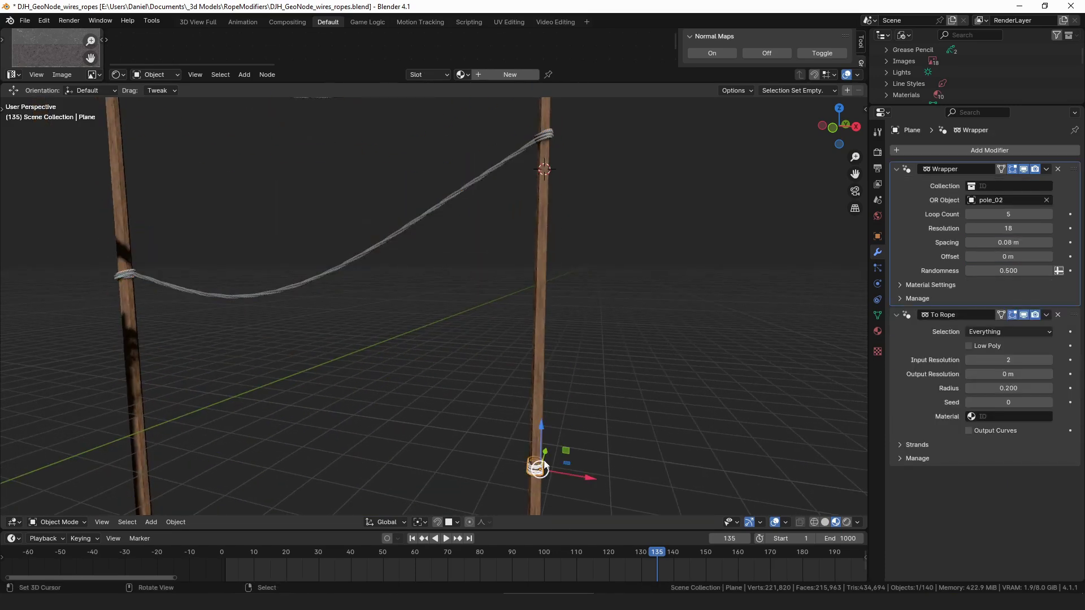
key(KP_Decimal)
scroll(543, 355, down, 5)
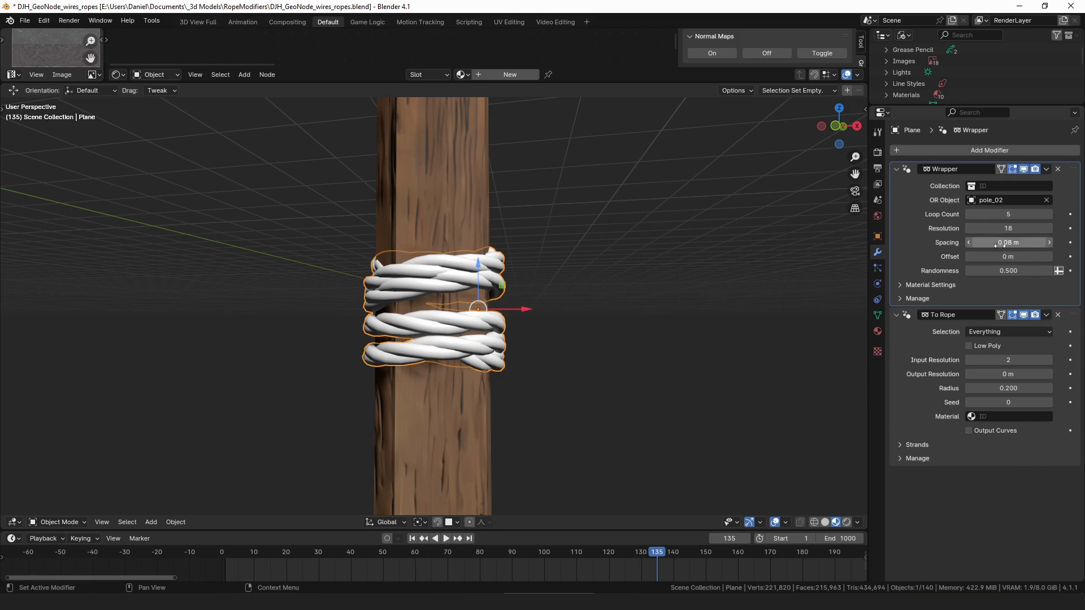
Annotate a wide bracket over the upper loops of the rope wrap, spanning beyond both sides of the pole.
mouse_move(994, 229)
mouse_down()
mouse_move(1017, 228)
mouse_move(1004, 228)
mouse_up()
middle_drag(565, 287, 554, 286)
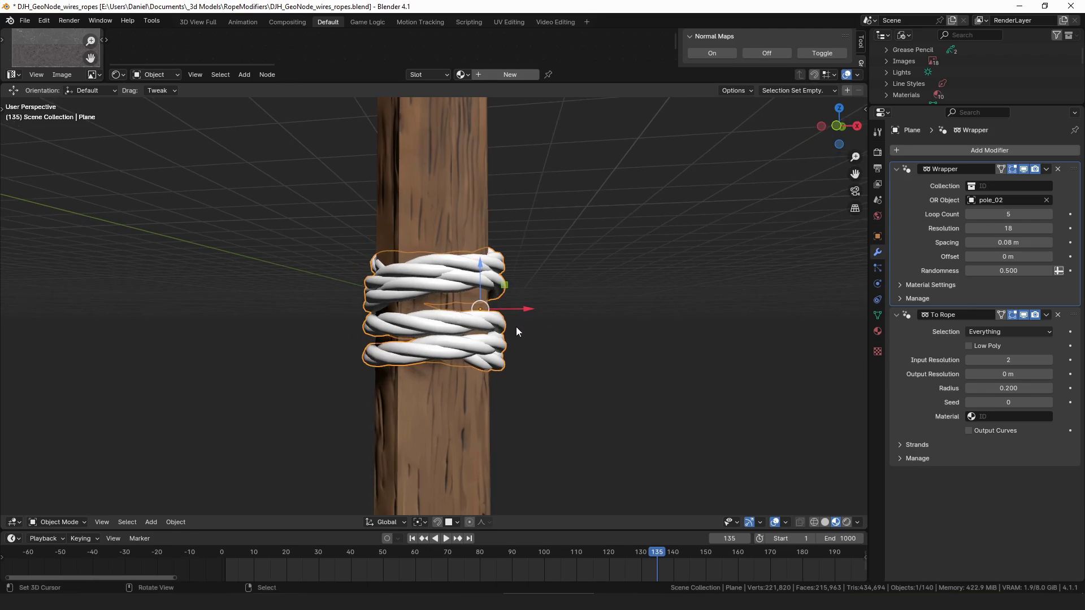
mouse_move(355, 293)
mouse_down()
mouse_move(357, 274)
mouse_move(510, 233)
mouse_move(505, 298)
mouse_up()
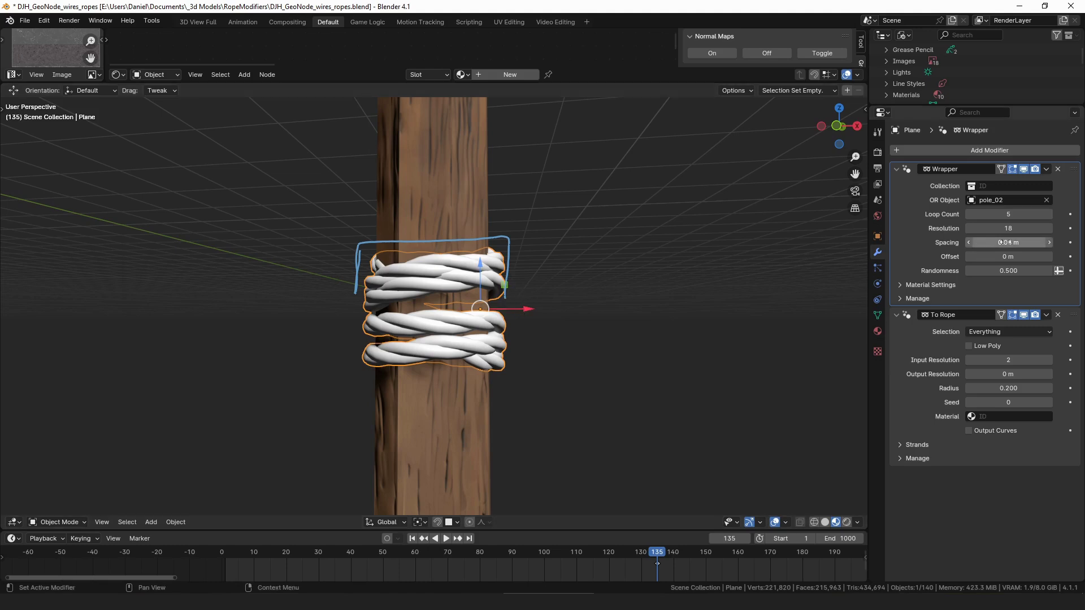
Set the Wrapper modifier's Resolution to 11 and annotate a second, narrower bracket above the top loop.
drag(1008, 228, 974, 228)
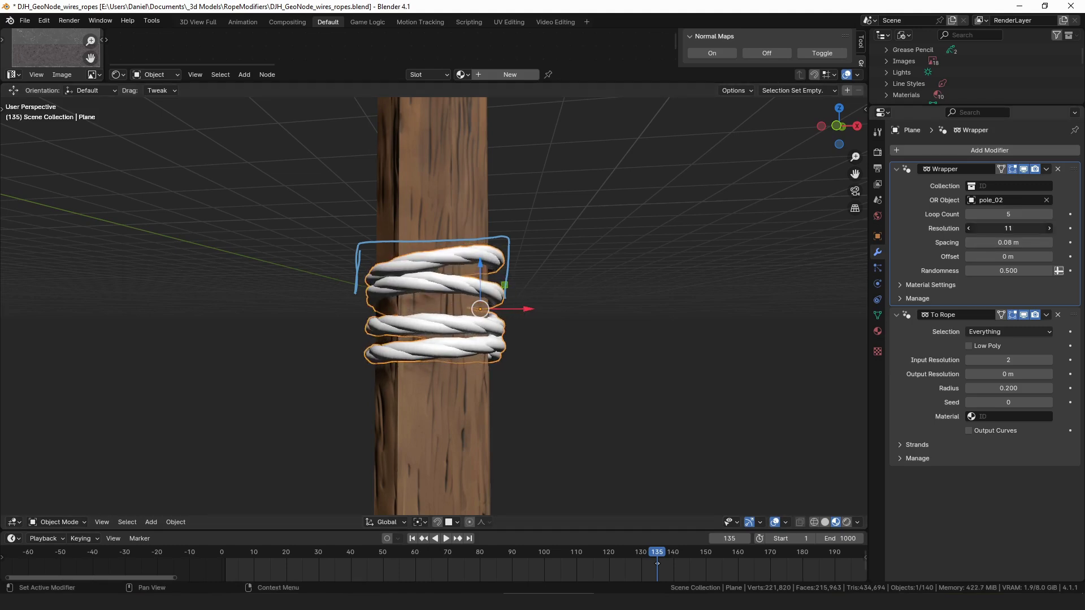
mouse_move(394, 267)
mouse_down()
mouse_move(398, 241)
mouse_move(449, 233)
mouse_move(481, 249)
mouse_up()
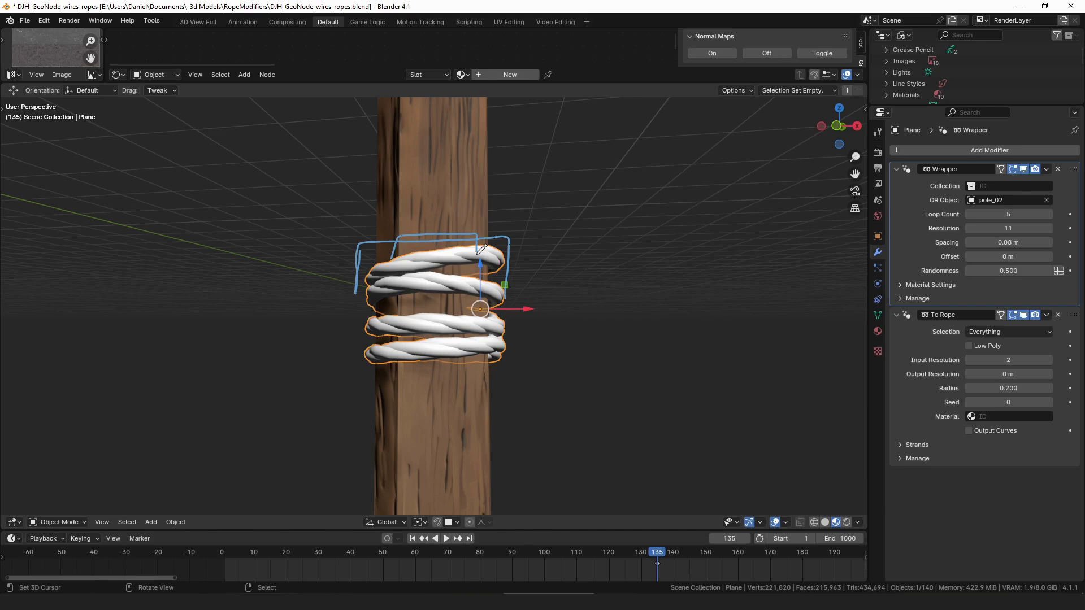
Undo the two bracket annotations and the last Wrapper Resolution change on the pole's rope wrap.
middle_drag(517, 316, 534, 326)
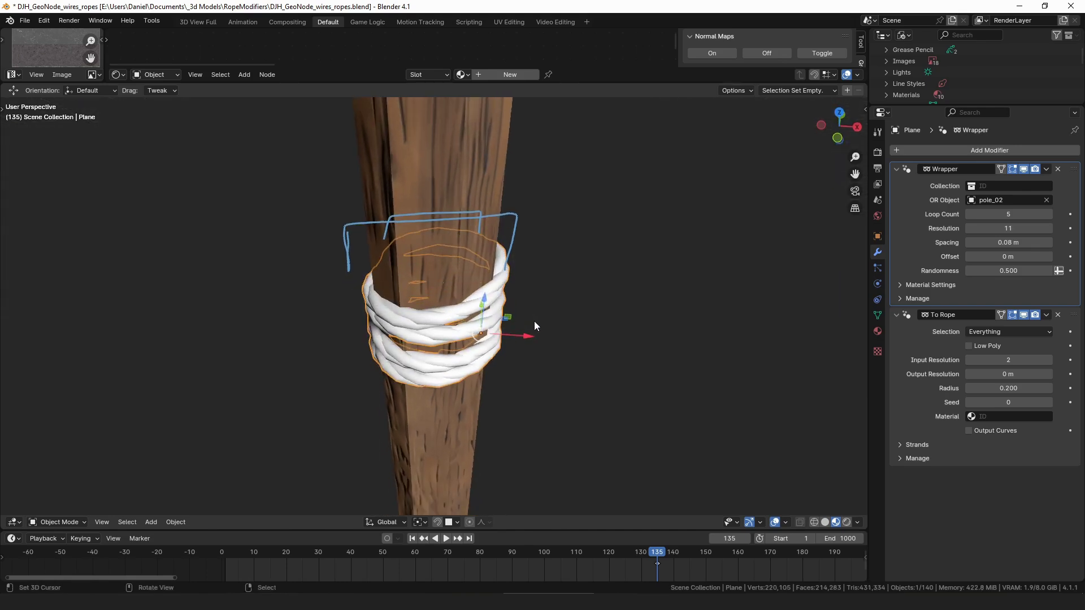
key(ctrl+z)
key(ctrl+z)
key(ctrl+z)
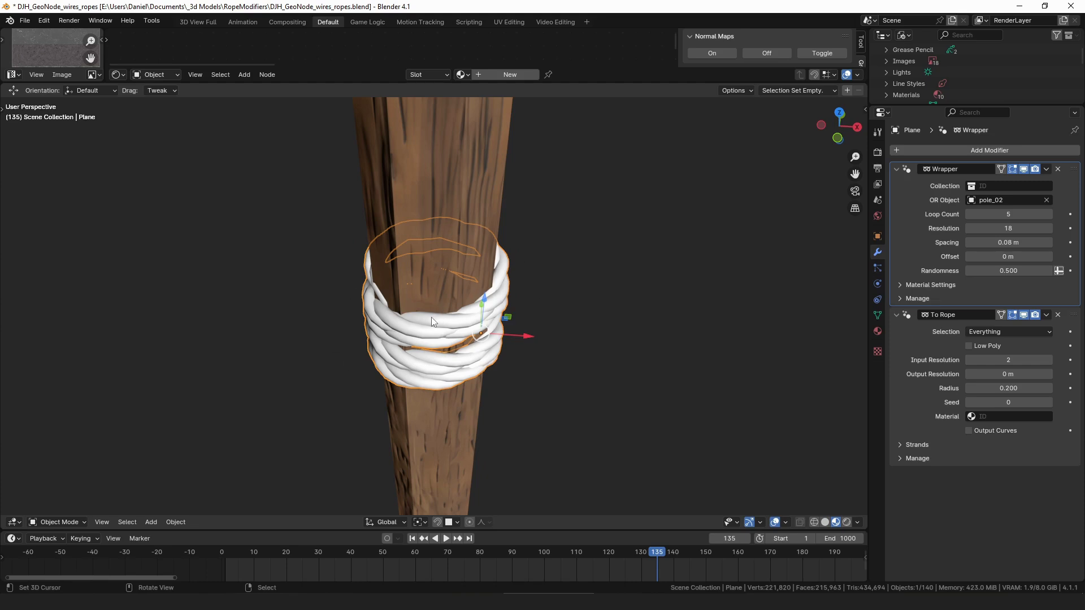
middle_drag(438, 312, 493, 304)
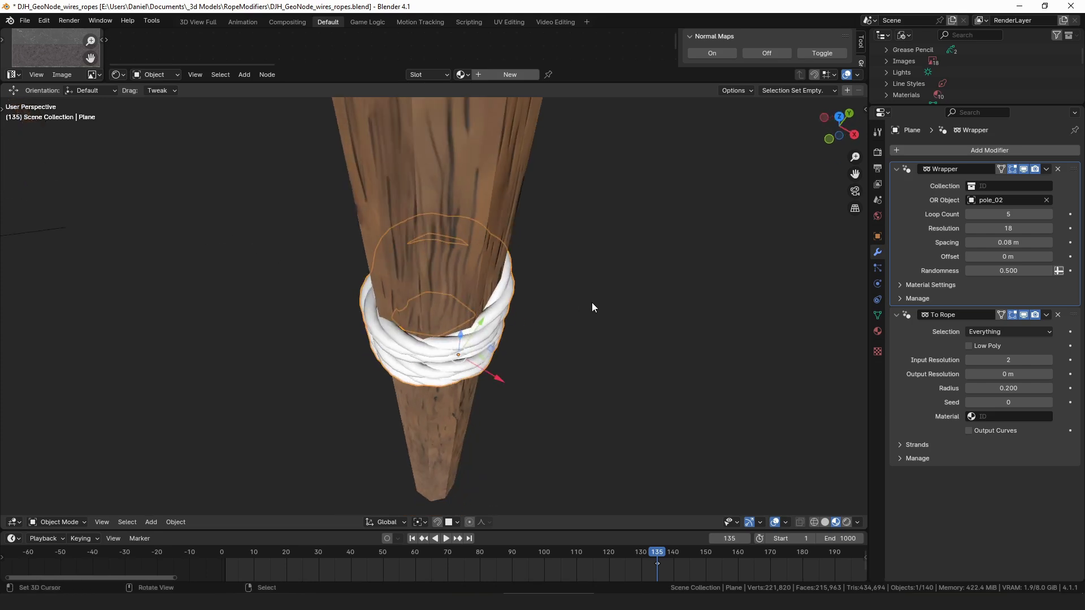
middle_drag(561, 296, 480, 373)
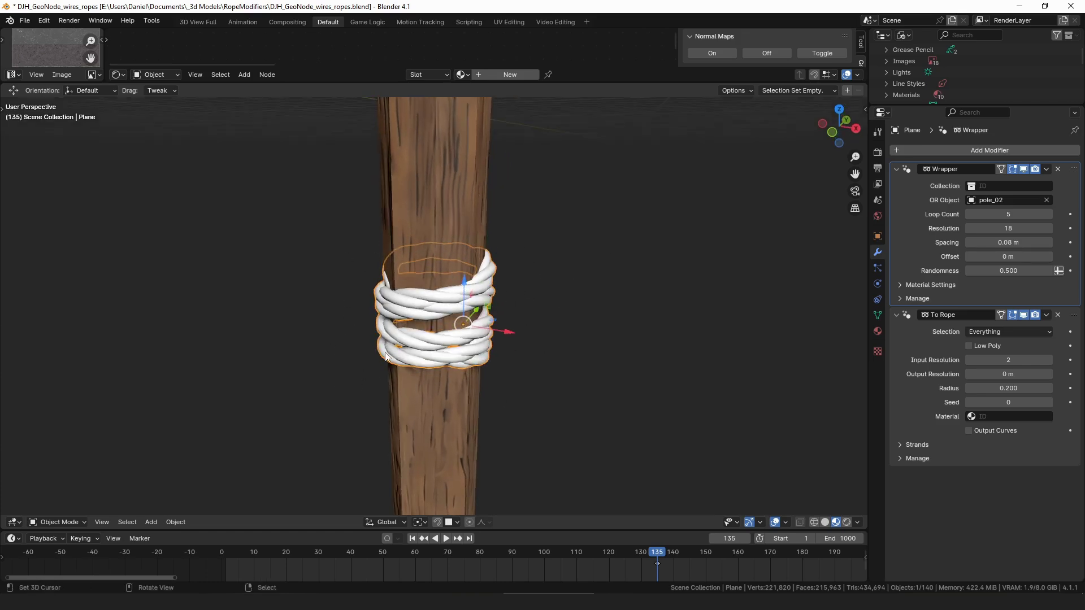
middle_drag(819, 288, 572, 256)
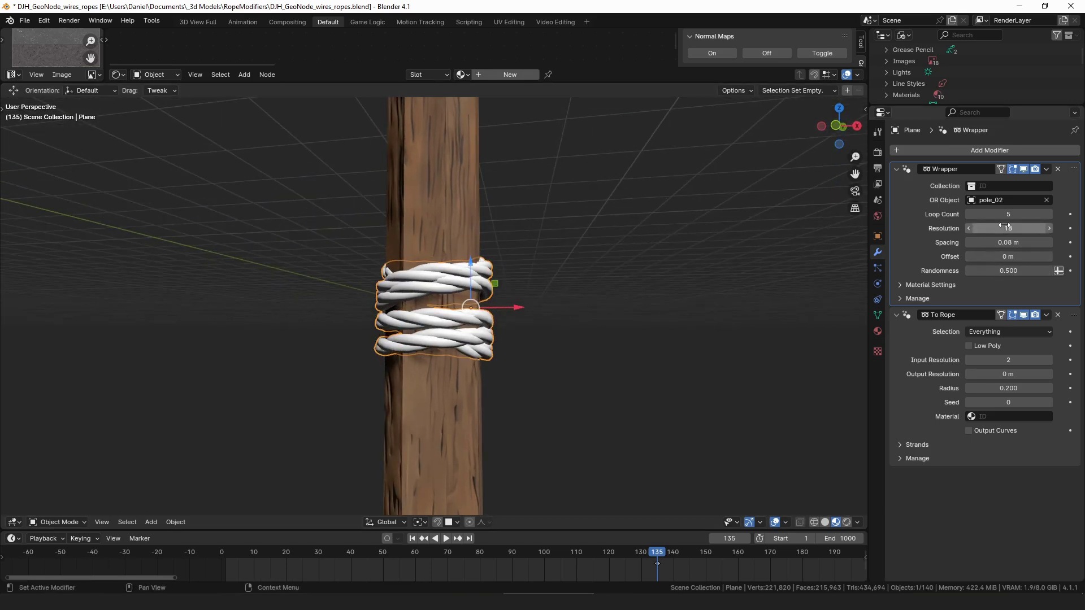
Lower the Wrapper modifier's Resolution to 6 and raise it again to compare how the rope follows the pole.
drag(1003, 226, 949, 227)
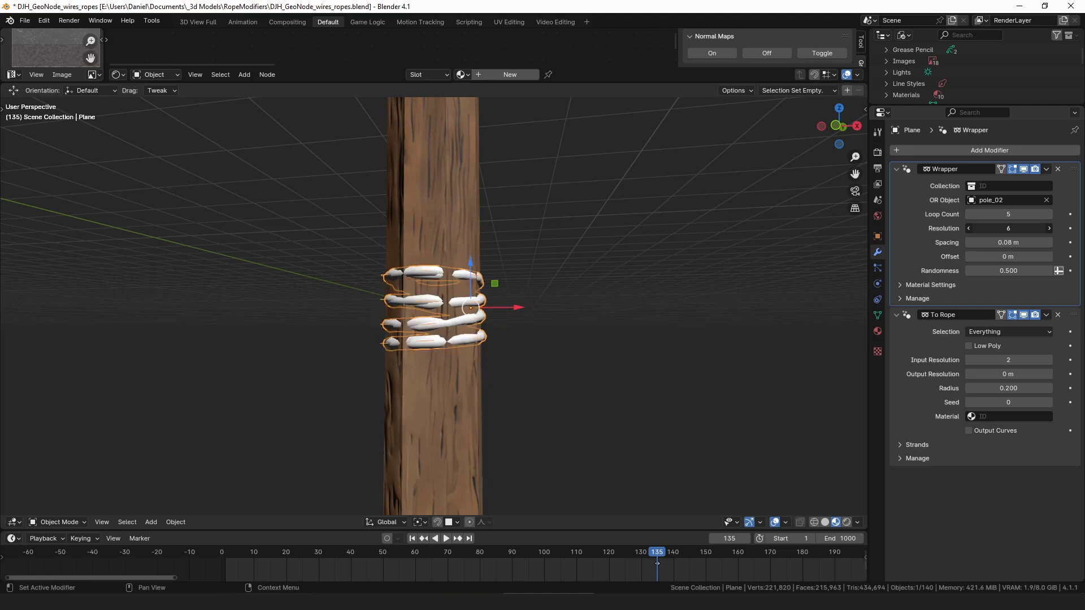
drag(949, 227, 983, 227)
scroll(506, 238, down, 3)
middle_drag(507, 239, 483, 270)
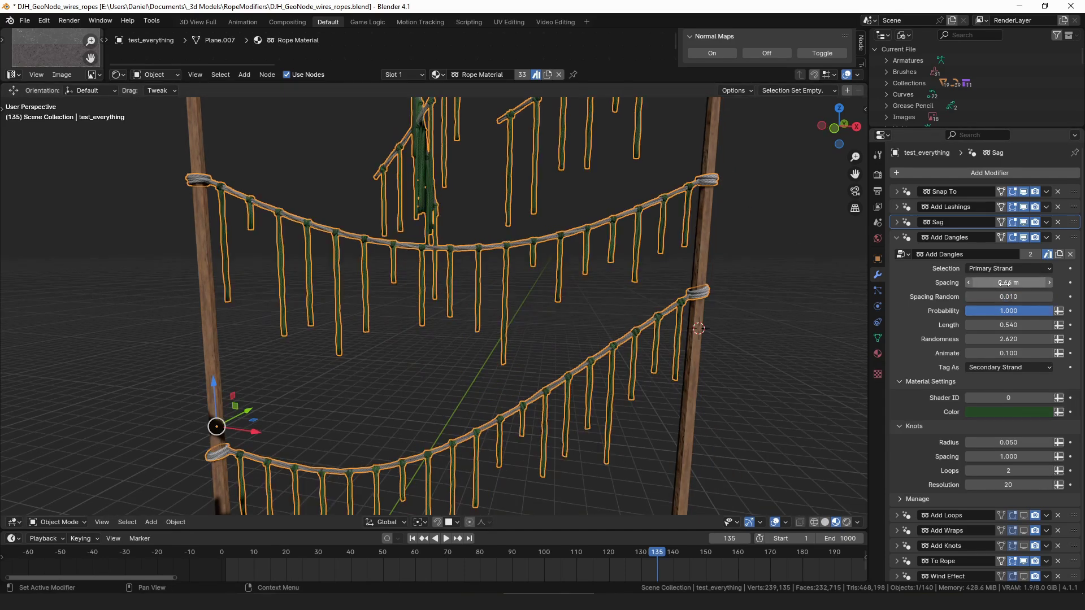
Set the Add Dangles modifier on test_everything to Spacing 0.25 m, Spacing Random 0.010 and Probability 1.000.
mouse_move(1008, 283)
mouse_down()
mouse_move(1017, 283)
mouse_move(997, 282)
mouse_up()
click(1013, 286)
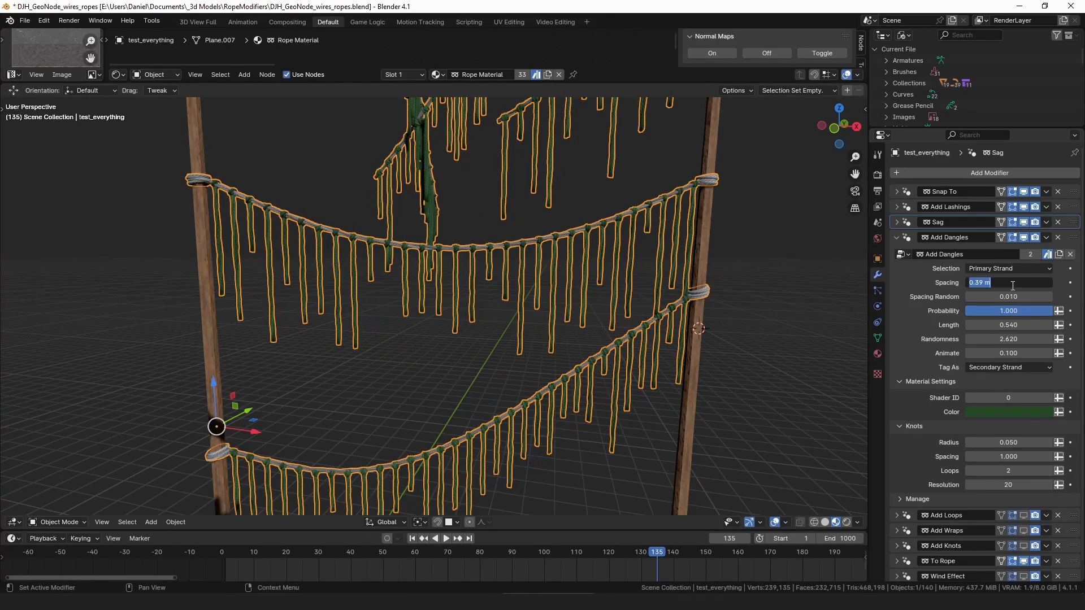
text(.25)
key(Return)
scroll(397, 264, up, 3)
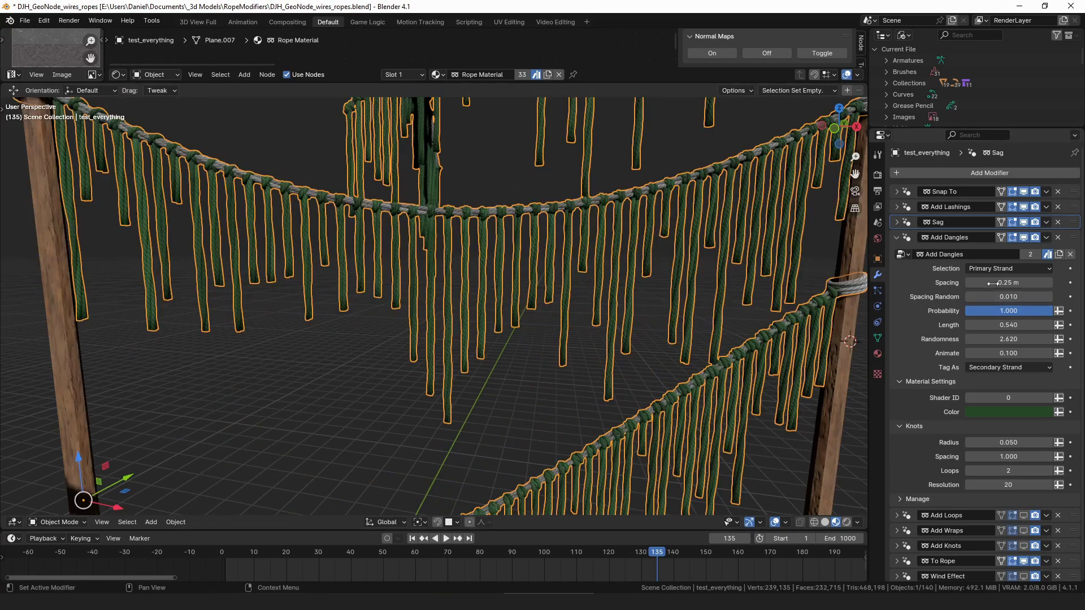
Reduce the Add Dangles modifier's Spacing to 0.24 m and check the sagging ropes.
click(1015, 283)
key(BackSpace)
text(.24)
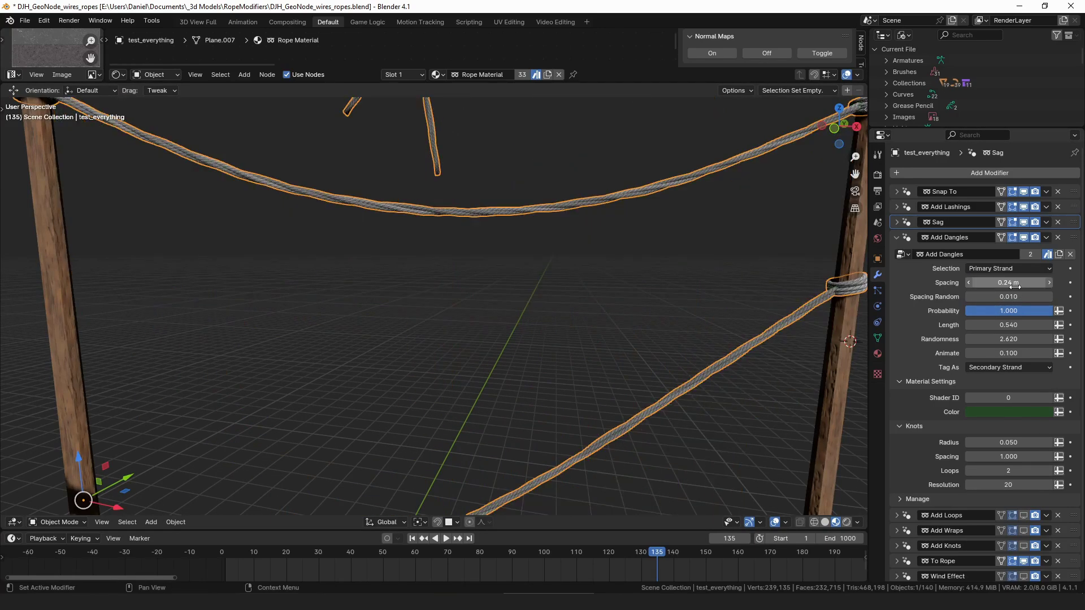
key(Return)
scroll(468, 224, down, 3)
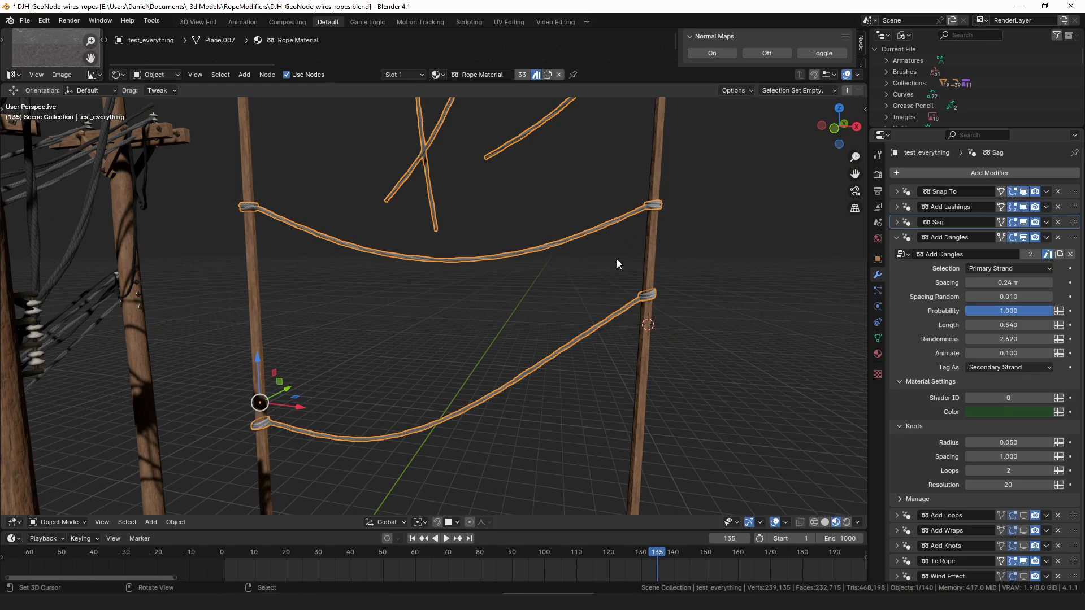
Set the Add Dangles modifier's Spacing to 0.5 m and view the strands hanging between the poles.
scroll(550, 228, up, 3)
click(1011, 282)
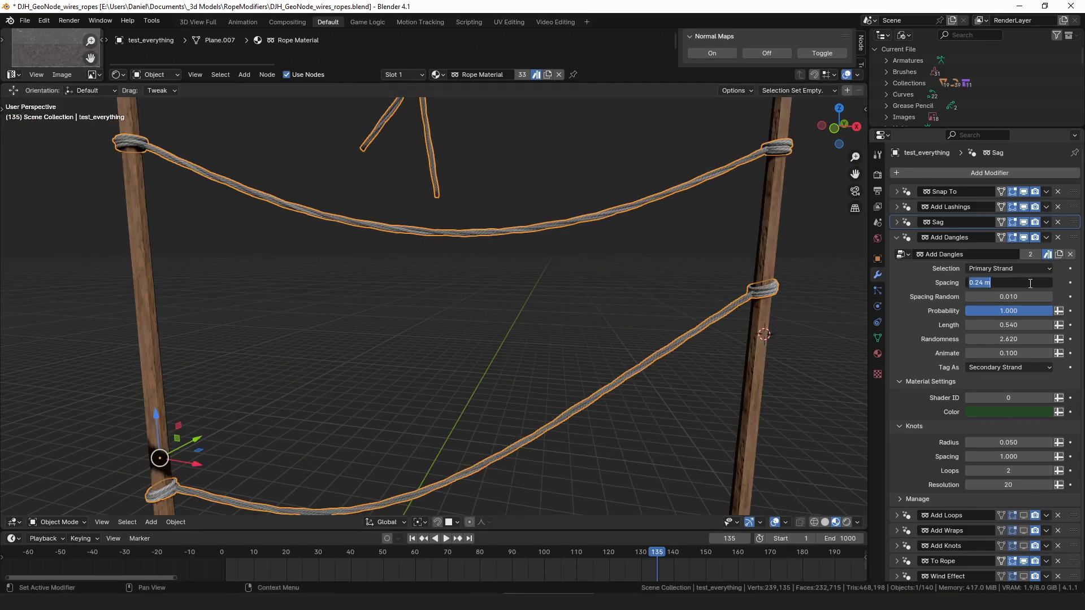
text(0.5)
key(Return)
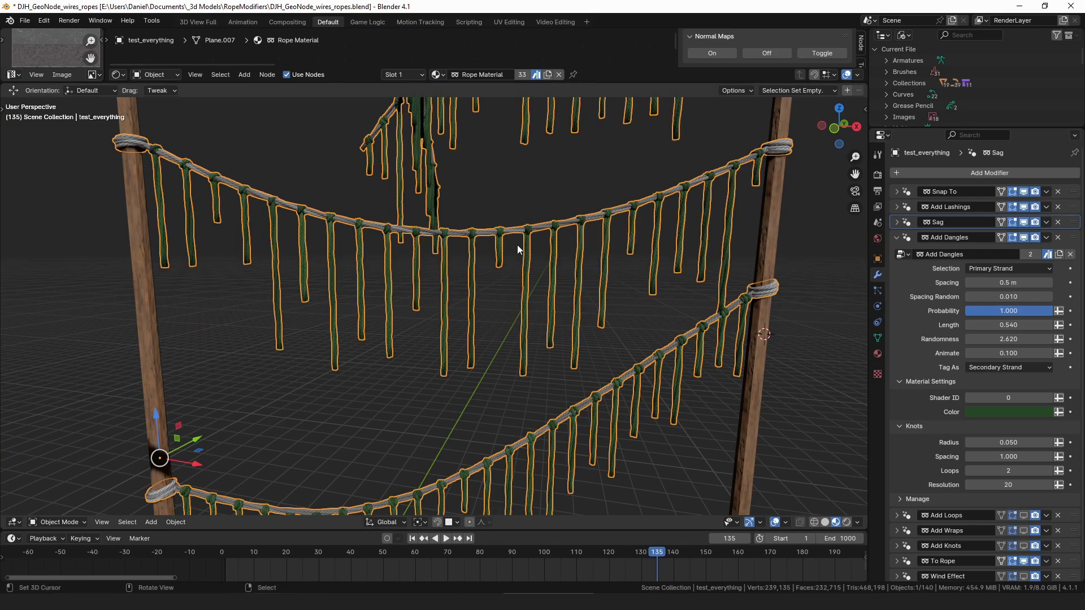
scroll(684, 239, down, 1)
middle_drag(671, 282, 655, 269)
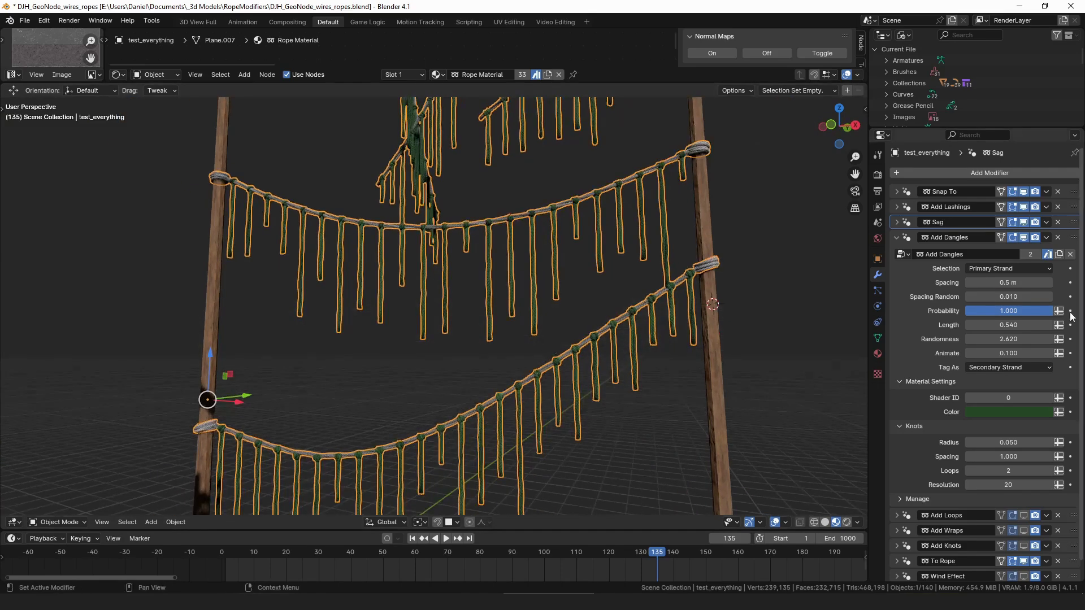
Set the Add Dangles modifier's Spacing to 0.99 m and its Spacing Random to 2.
drag(1003, 282, 1084, 297)
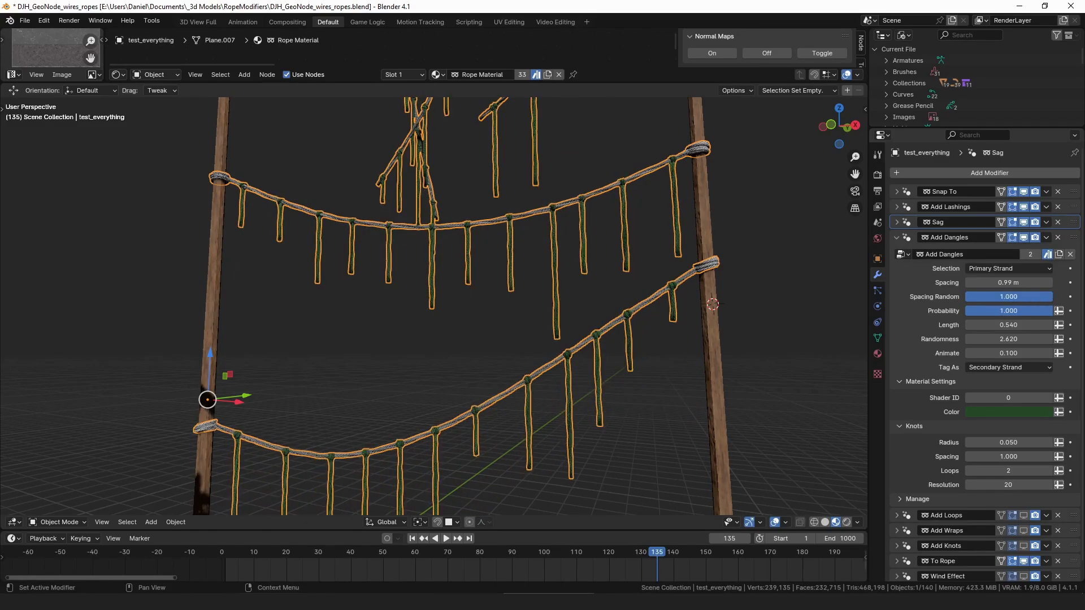
click(1009, 299)
text(2)
key(Return)
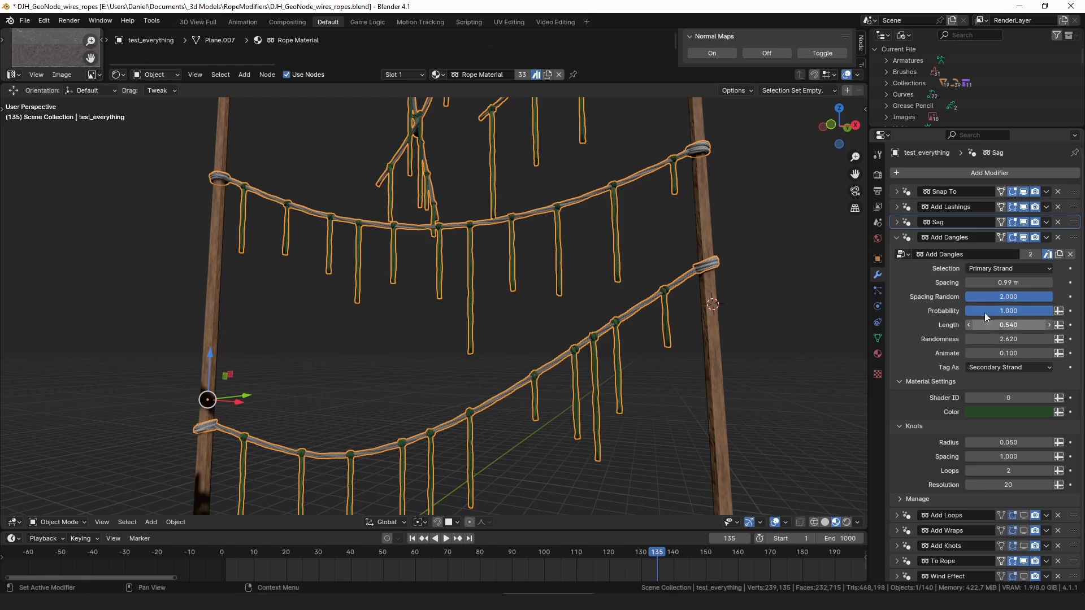
middle_drag(546, 217, 370, 261)
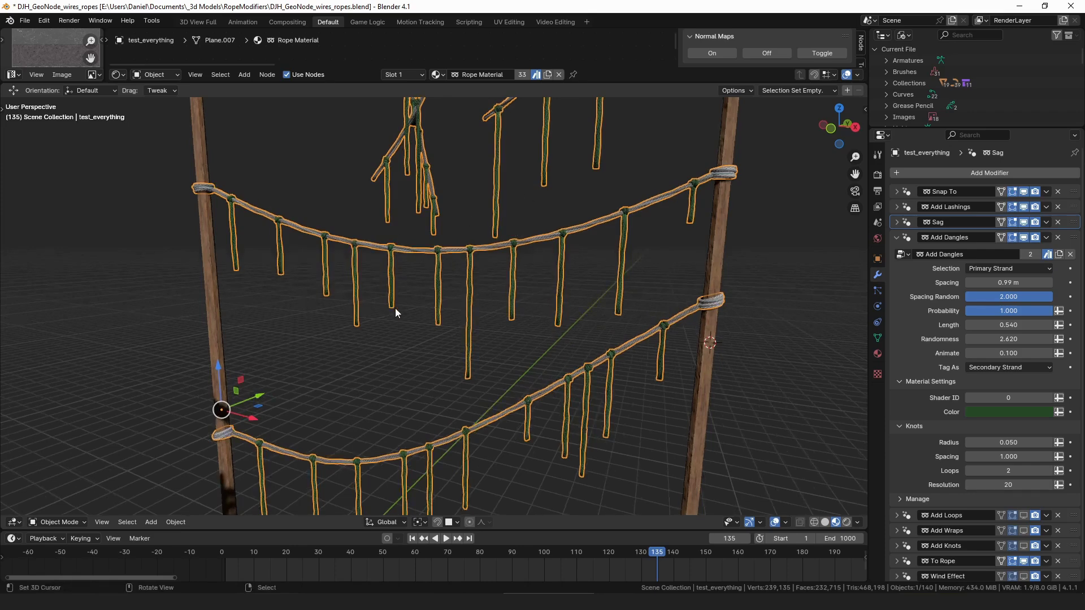
middle_drag(396, 308, 371, 172)
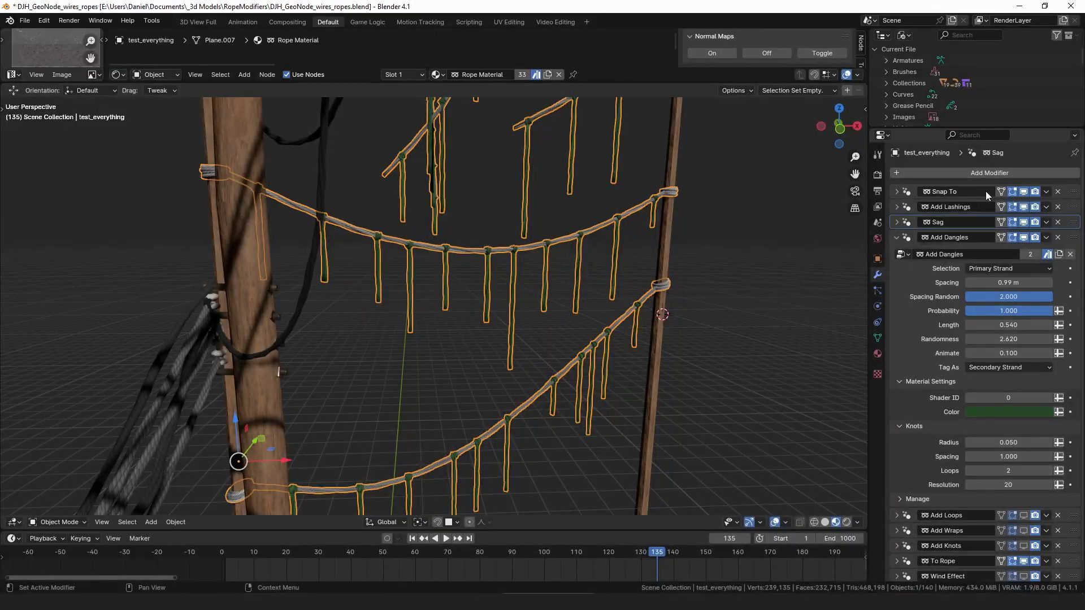
Enlarge the Outliner and look through the file's list of node groups.
drag(928, 127, 937, 298)
scroll(952, 162, down, 10)
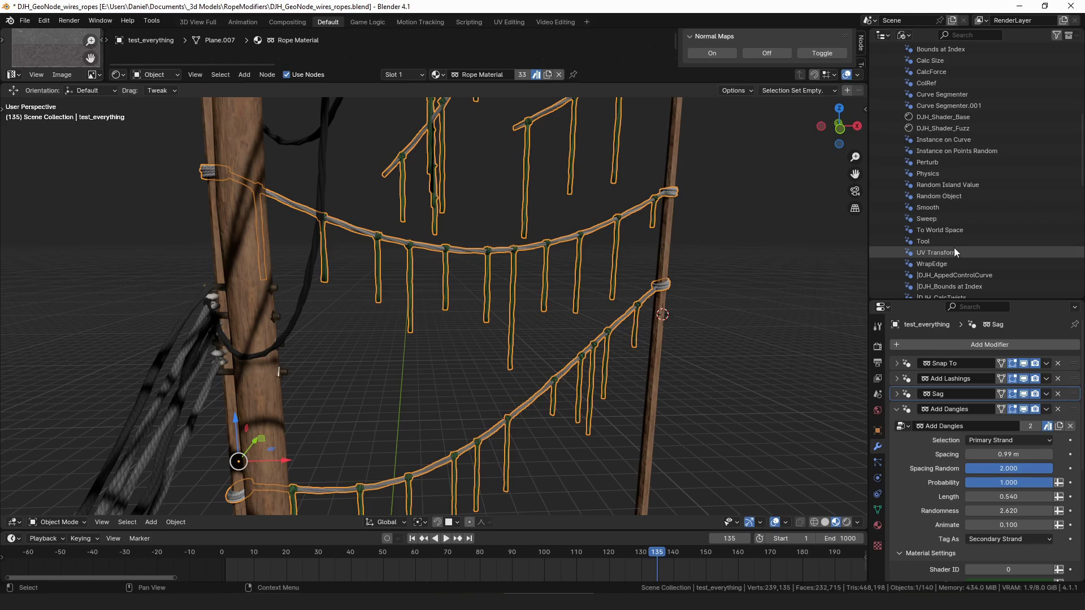
scroll(955, 252, up, 5)
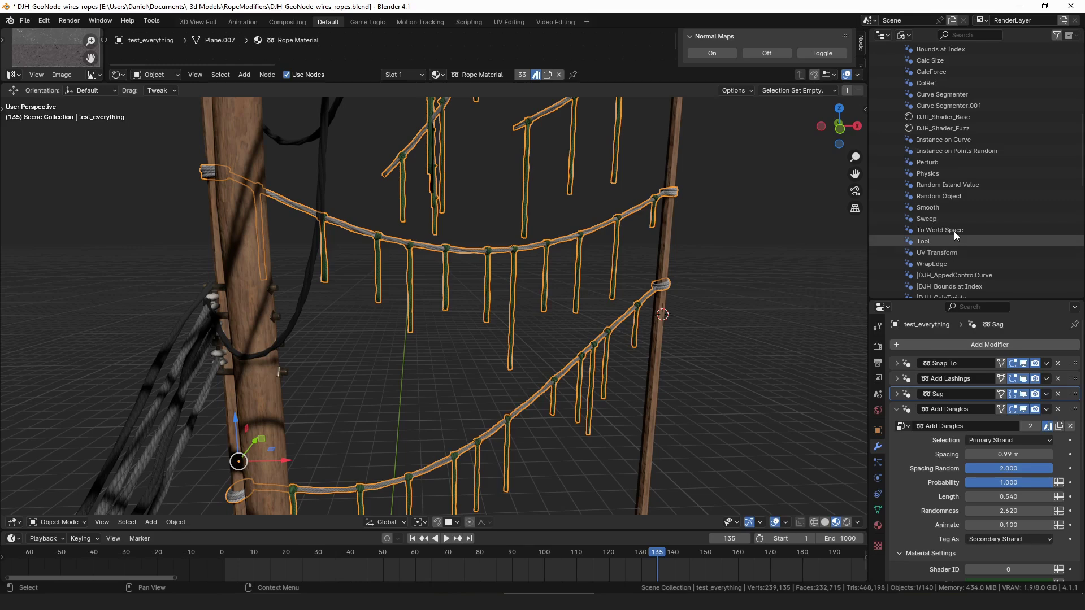
scroll(955, 255, down, 5)
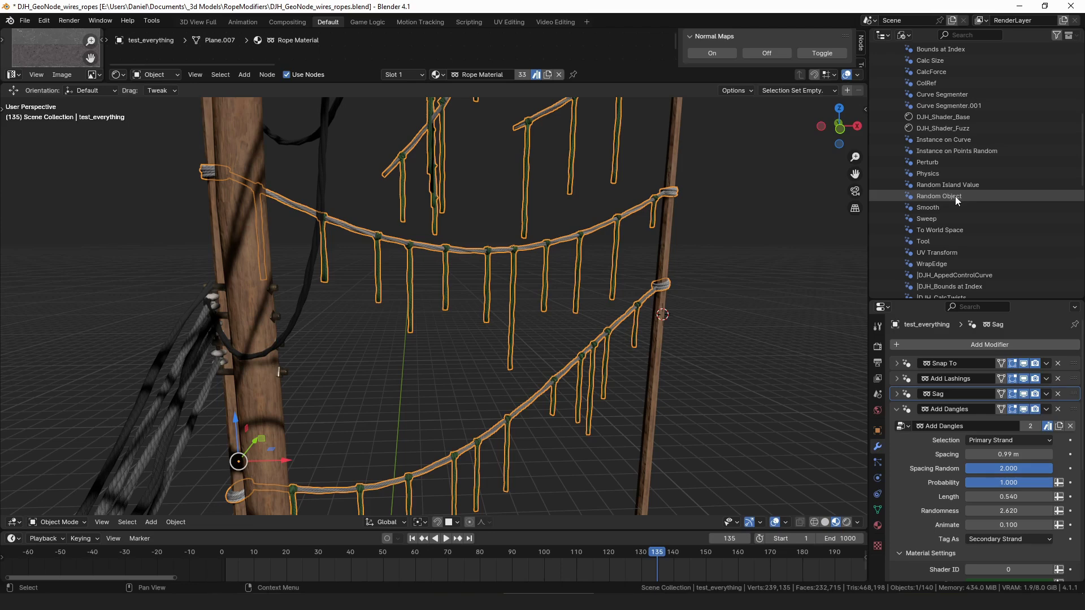
scroll(618, 267, down, 3)
Examine the Finalize modifier's options and its place in the modifier stack alongside the dangling ropes.
middle_drag(645, 273, 625, 285)
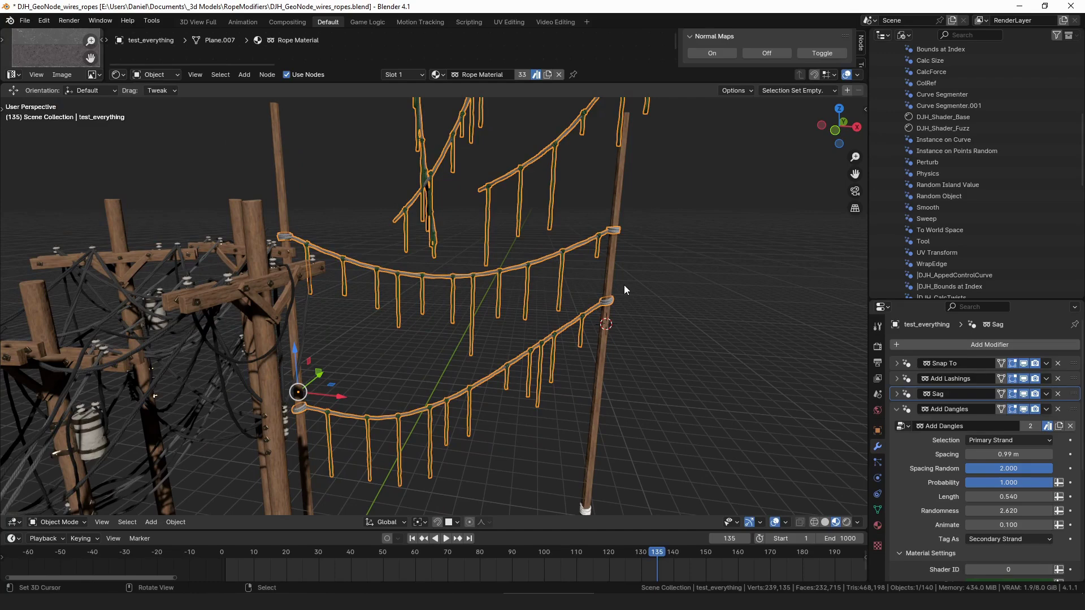
scroll(617, 282, down, 6)
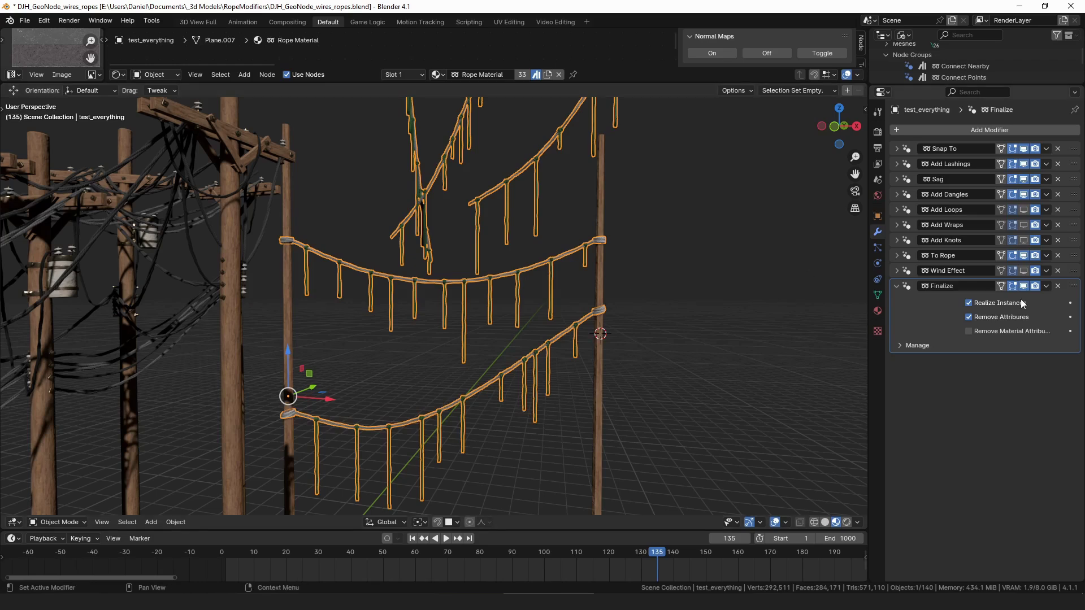
drag(1073, 286, 1082, 350)
scroll(572, 320, up, 3)
scroll(552, 339, up, 3)
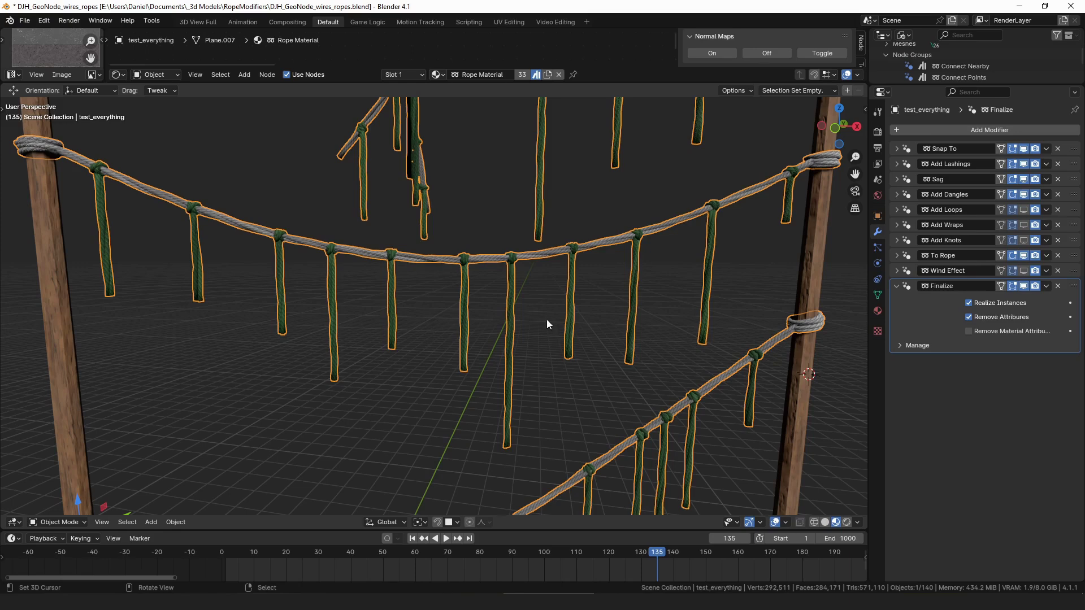
middle_drag(547, 320, 623, 262)
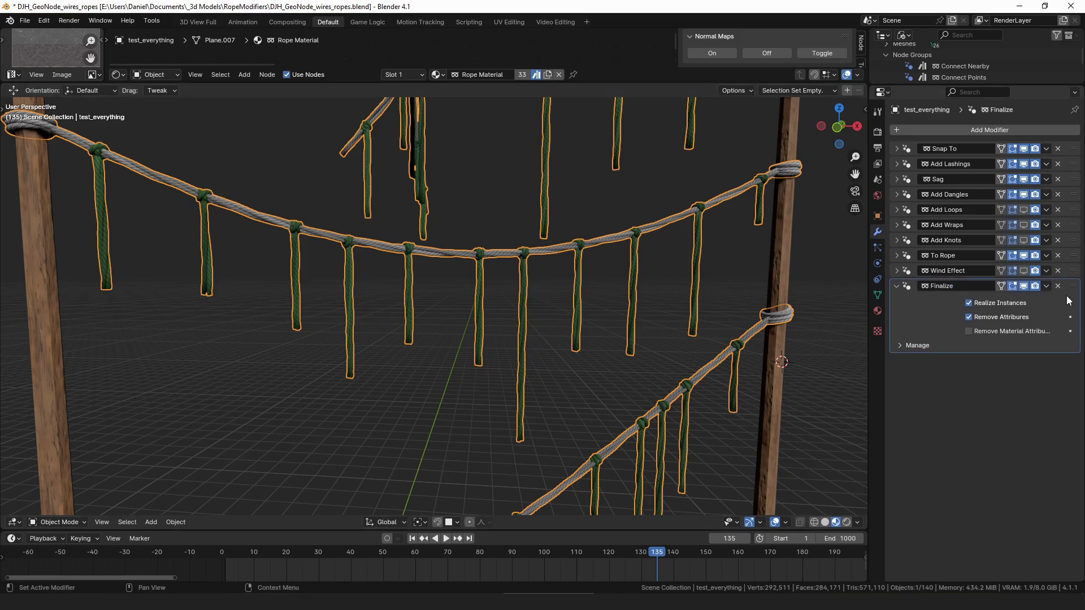
scroll(664, 290, down, 5)
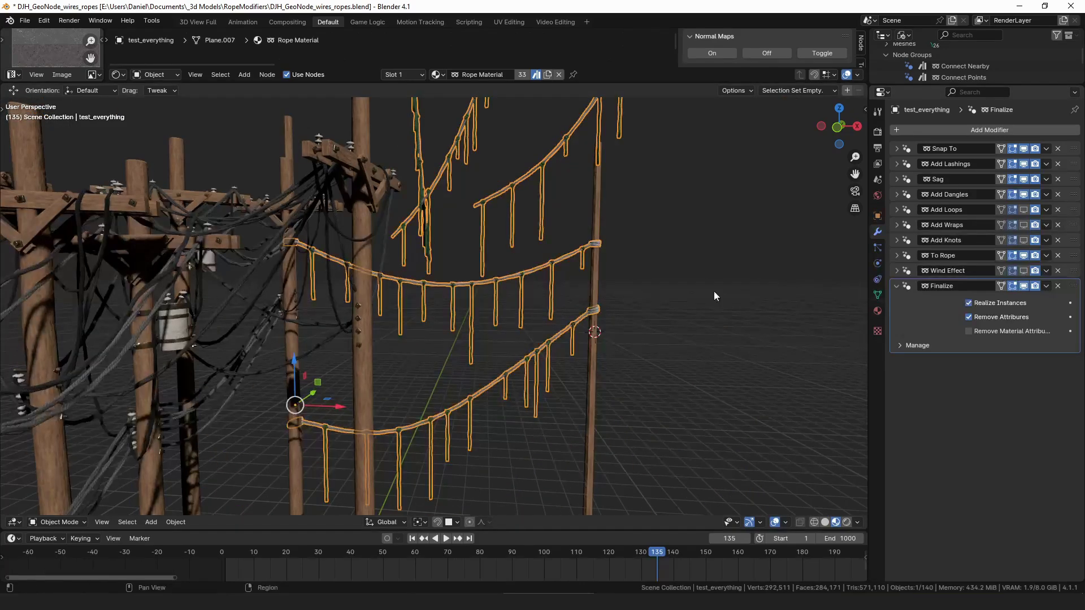
scroll(714, 291, up, 5)
Turn the Finalize modifier's Remove Material Attributes option on and back off to compare the rope materials.
middle_drag(603, 286, 585, 285)
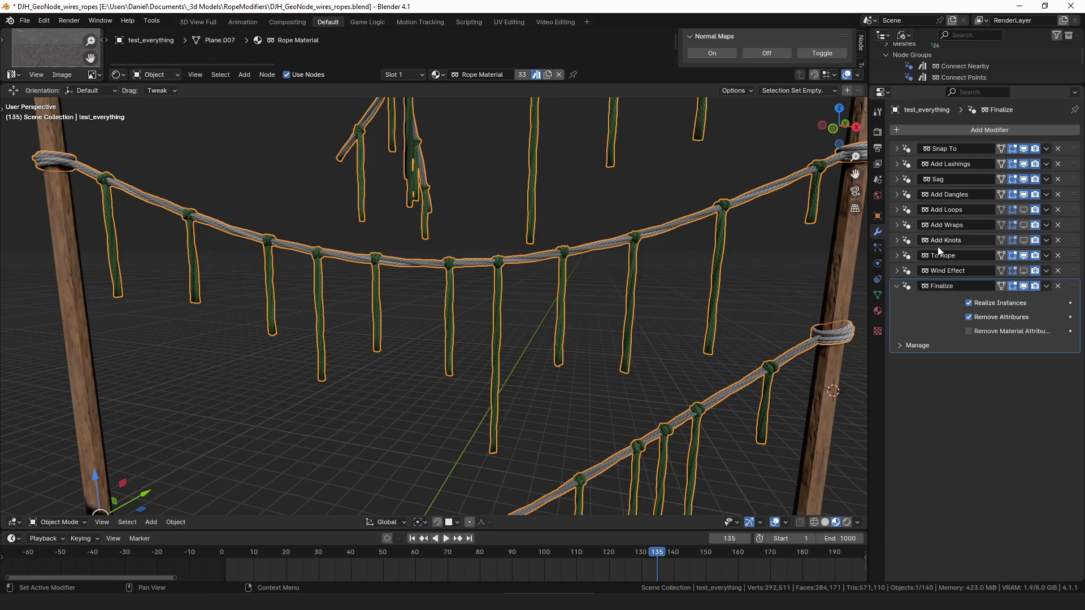
middle_drag(641, 273, 631, 274)
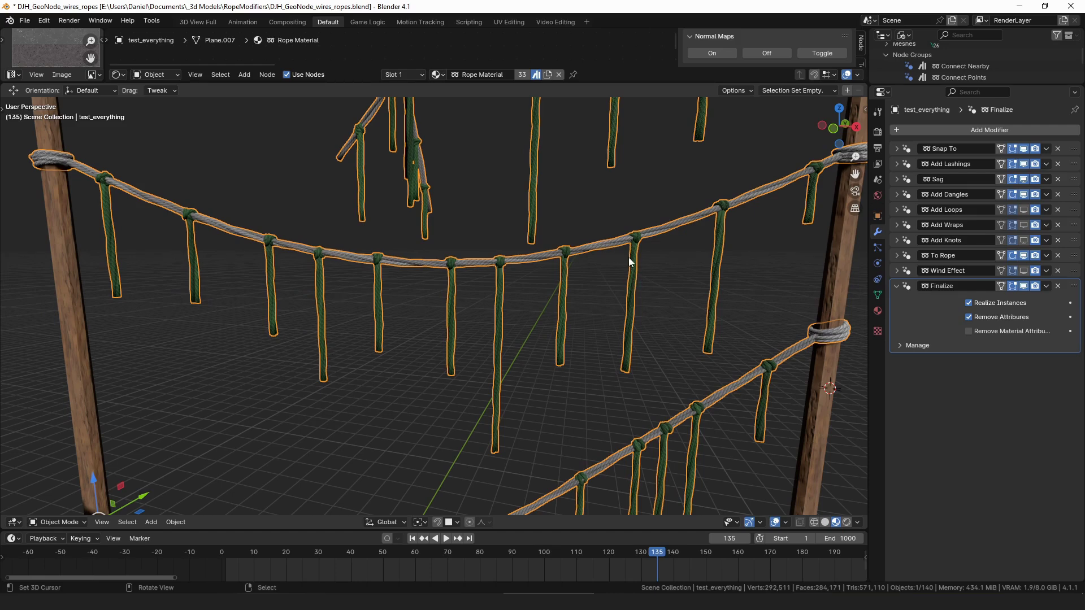
click(1012, 331)
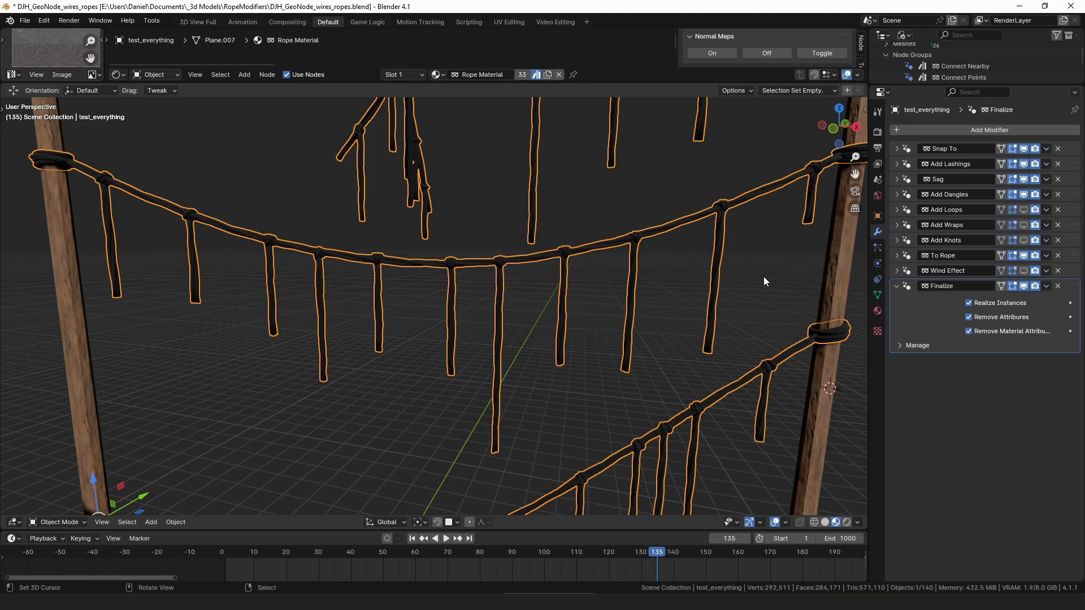
click(1004, 331)
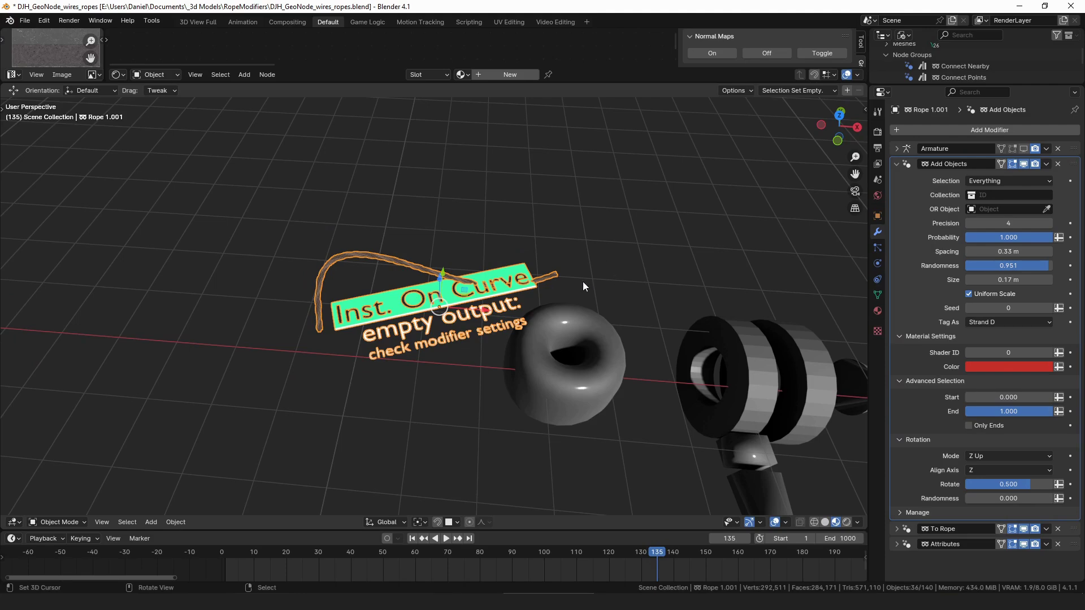
Pick the rounded, hollow Cube mesh as the OR Object of Rope 1.001's Add Objects modifier.
middle_drag(582, 282, 712, 276)
click(1047, 209)
click(624, 370)
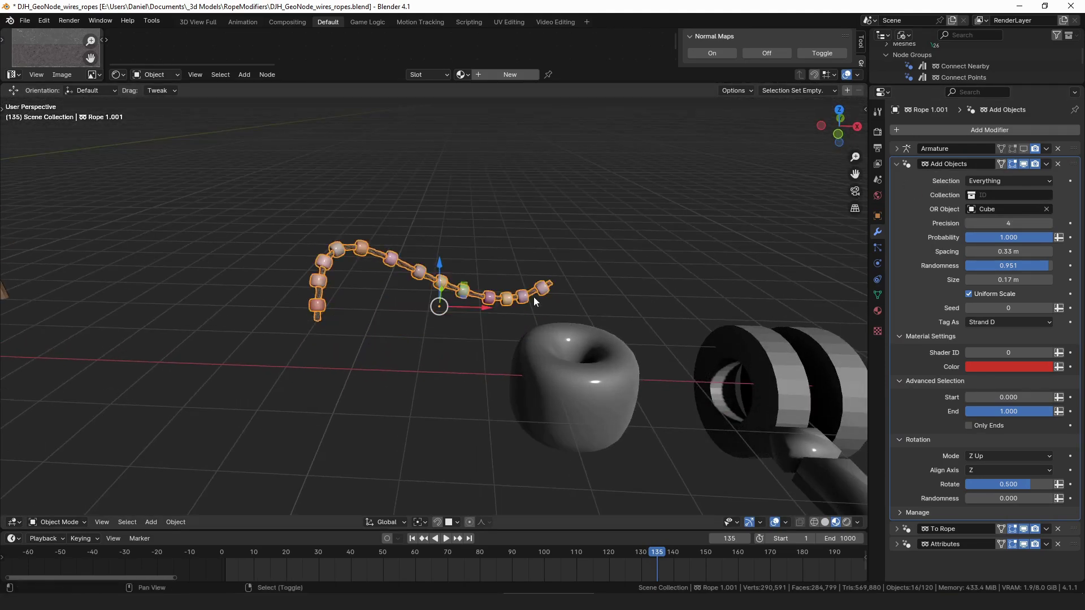
Limit the beads along the rope by setting Add Objects' Advanced Selection Start to 0.344 and End to 0.873.
middle_drag(533, 296, 551, 327)
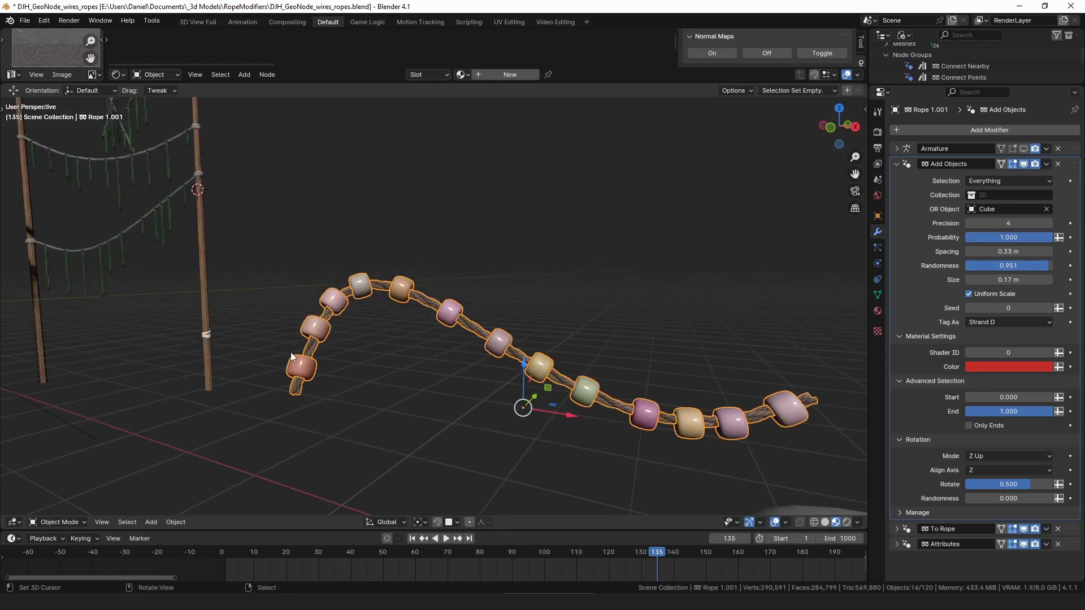
middle_drag(290, 351, 338, 378)
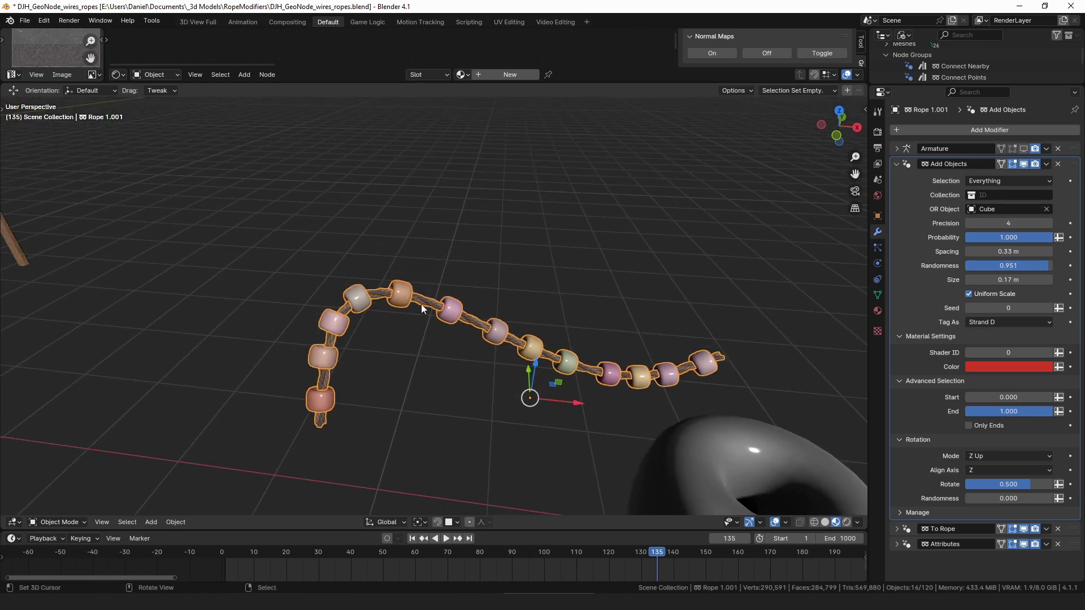
middle_drag(742, 341, 689, 330)
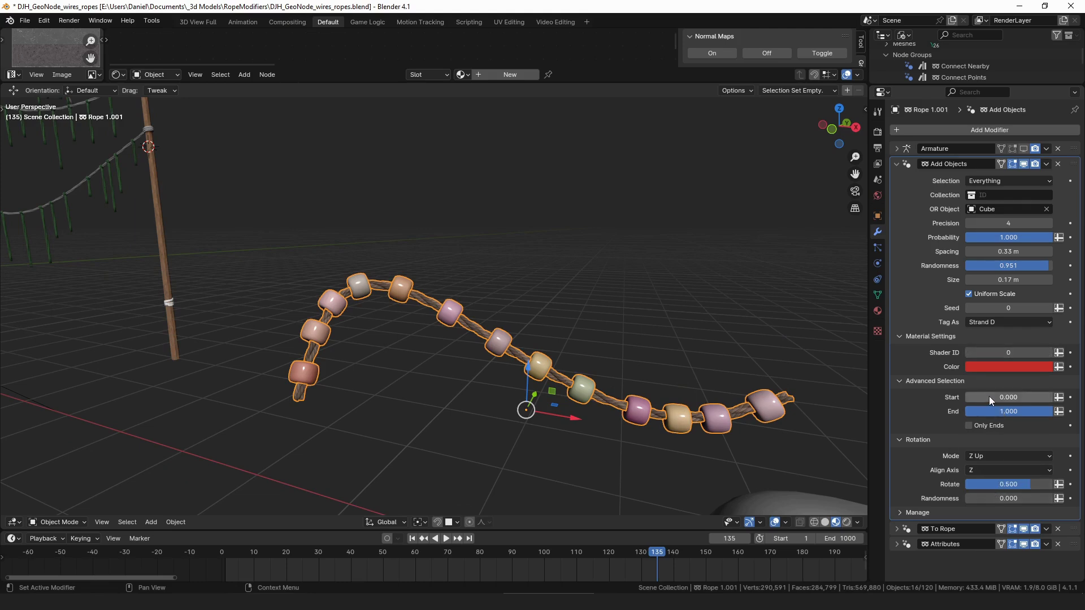
mouse_move(989, 397)
mouse_down()
mouse_move(1020, 398)
mouse_move(1023, 420)
mouse_move(984, 412)
mouse_move(1020, 412)
mouse_move(995, 397)
mouse_up()
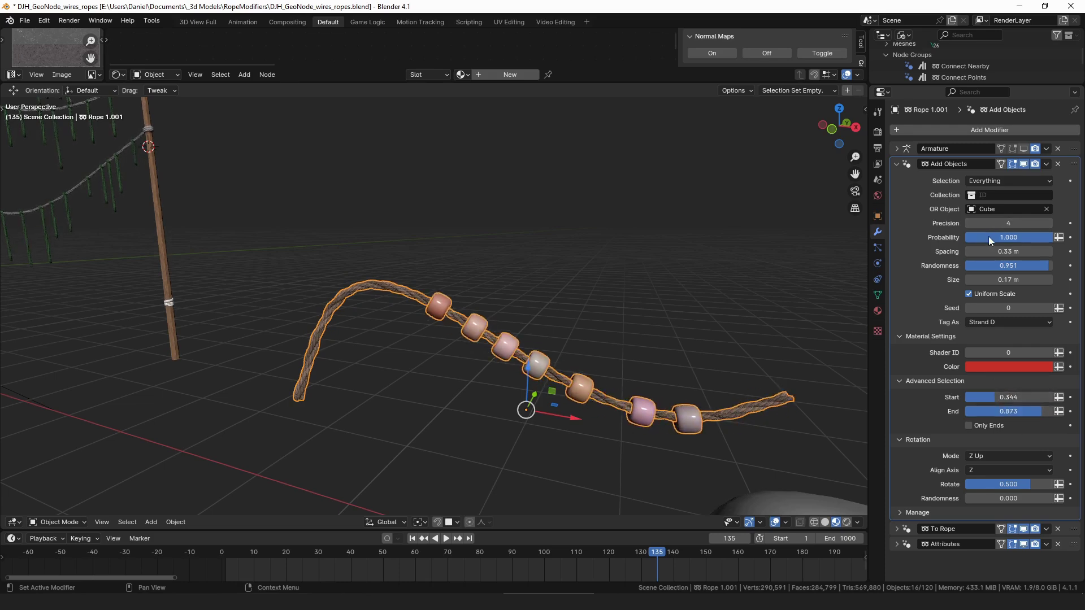
Set Add Objects' Spacing to 0.14 m, Randomness to 0.193 and Size to 0.2 m, comparing Uniform Scale off and on, and view the Tag As choices.
drag(998, 252, 963, 252)
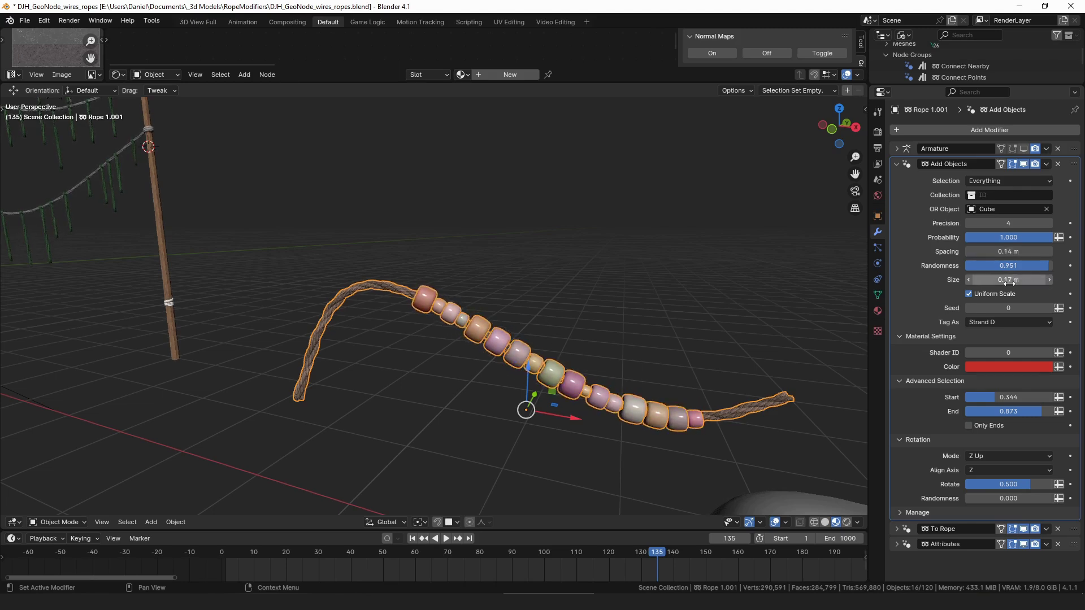
mouse_move(1020, 270)
mouse_down()
mouse_move(951, 270)
mouse_move(1017, 279)
mouse_up()
click(995, 294)
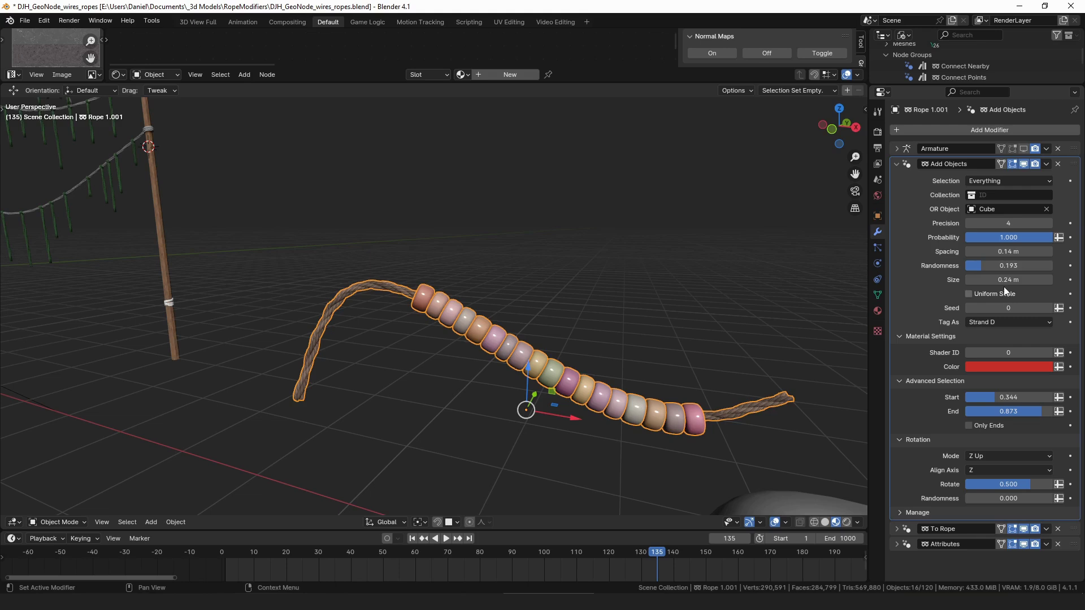
drag(1008, 280, 1004, 280)
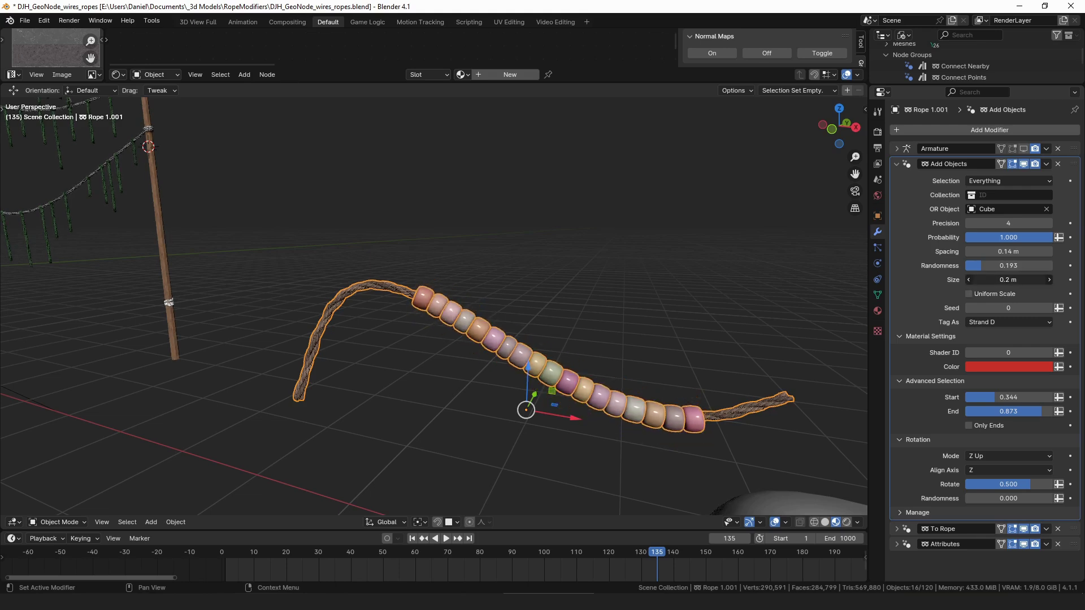
click(1009, 294)
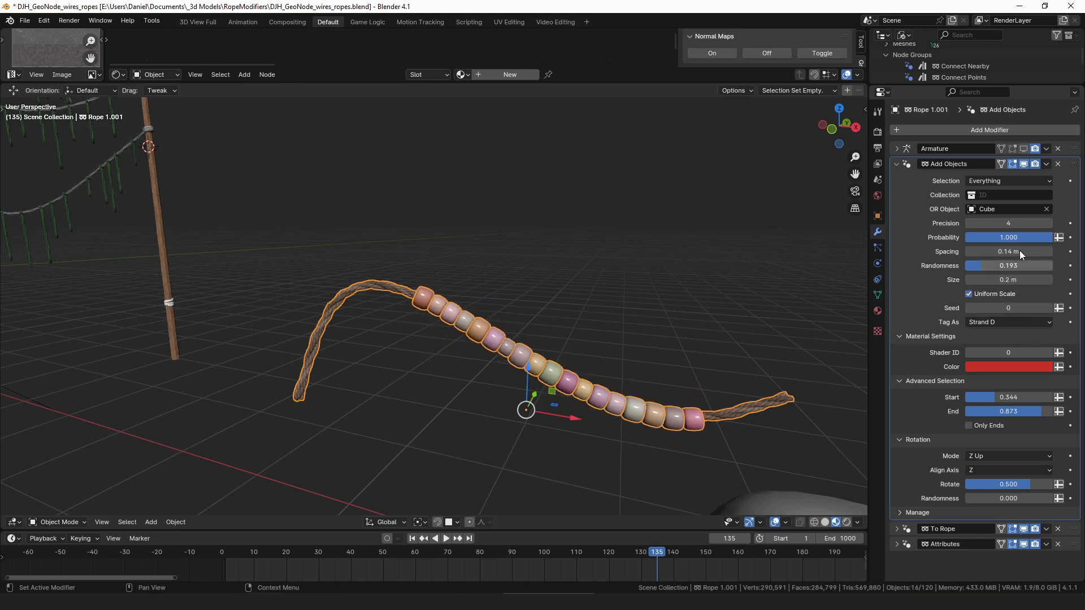
click(1007, 323)
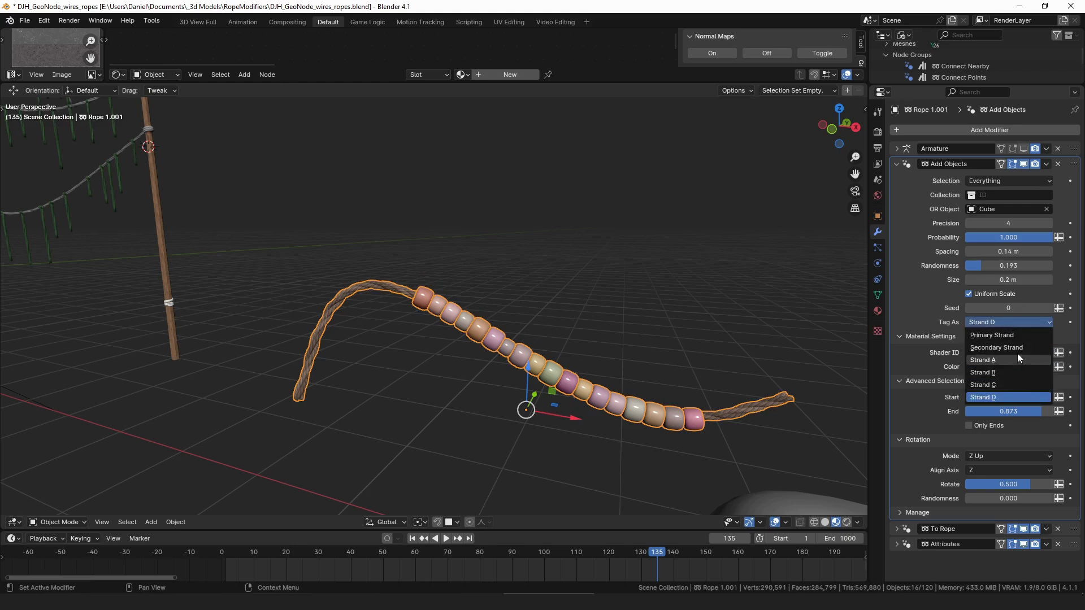
Show the Cube's example_beads material nodes full-size and reposition the random and rope_color Attribute nodes.
middle_drag(638, 338, 657, 339)
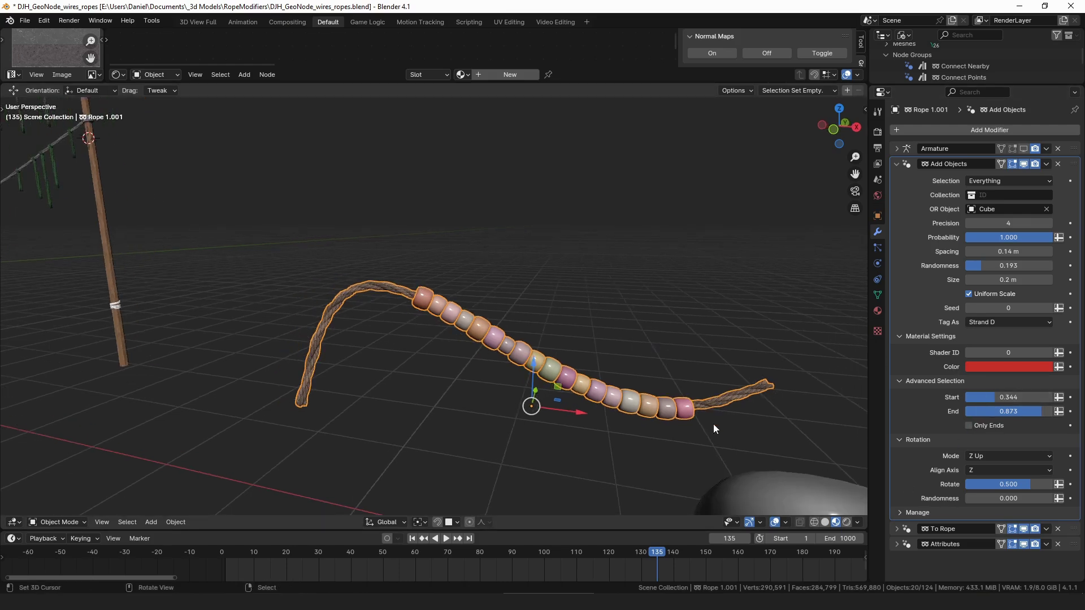
click(752, 477)
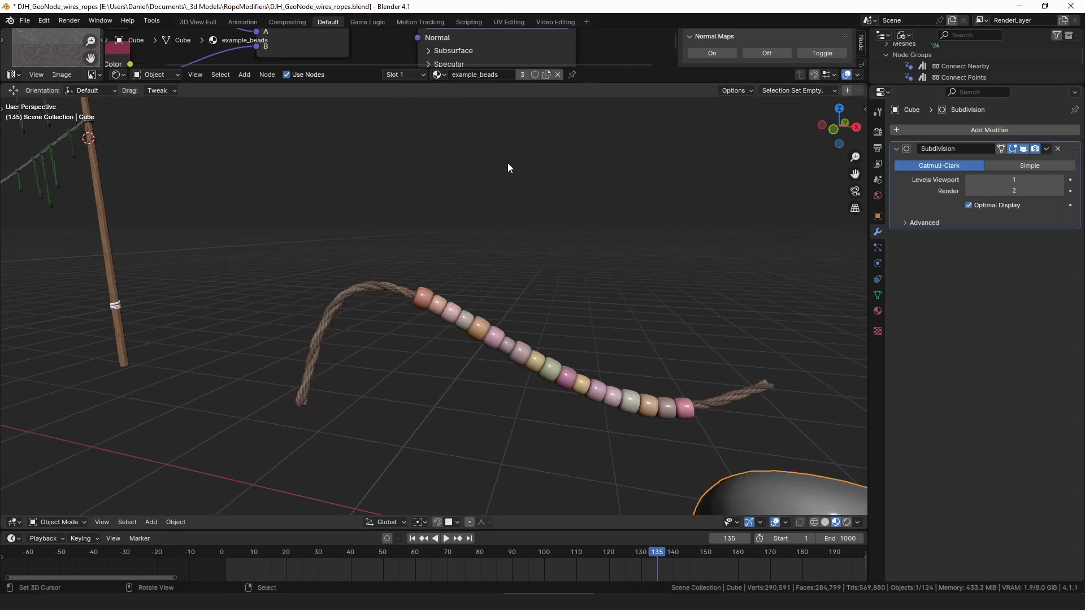
key(ctrl+space)
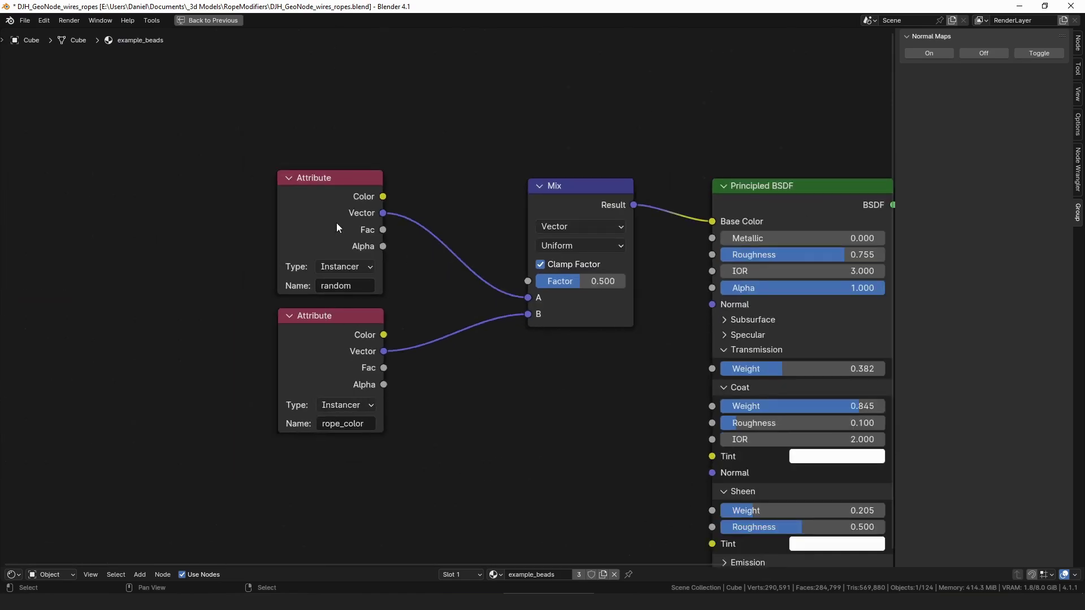
drag(336, 226, 341, 202)
mouse_move(328, 312)
mouse_down()
mouse_move(351, 324)
mouse_move(342, 308)
mouse_up()
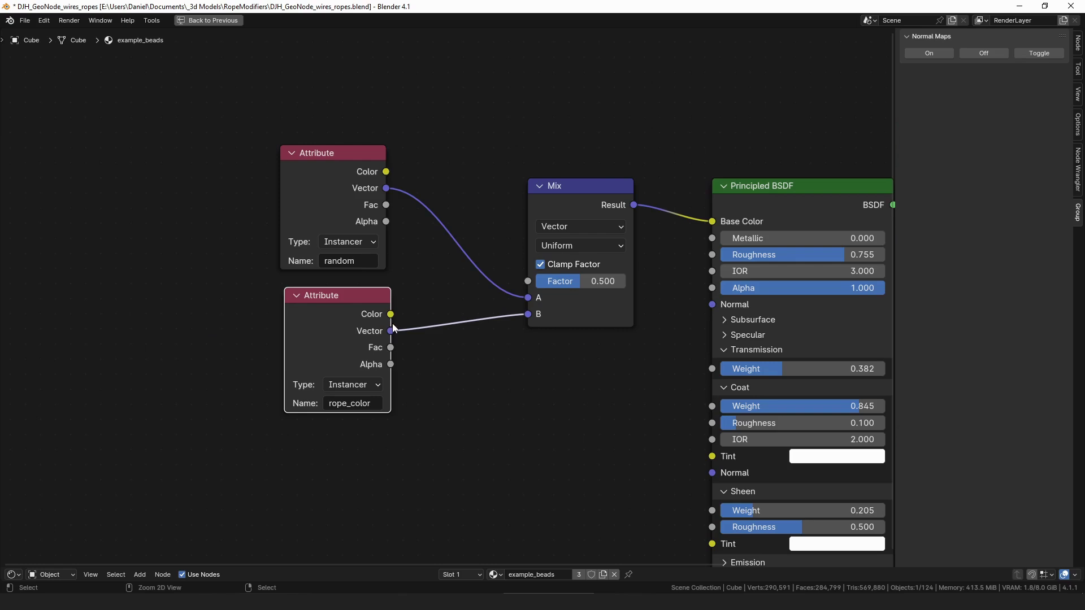
key(ctrl+space)
Reselect the beaded rope and examine the Color option in Add Objects' Material Settings.
click(500, 351)
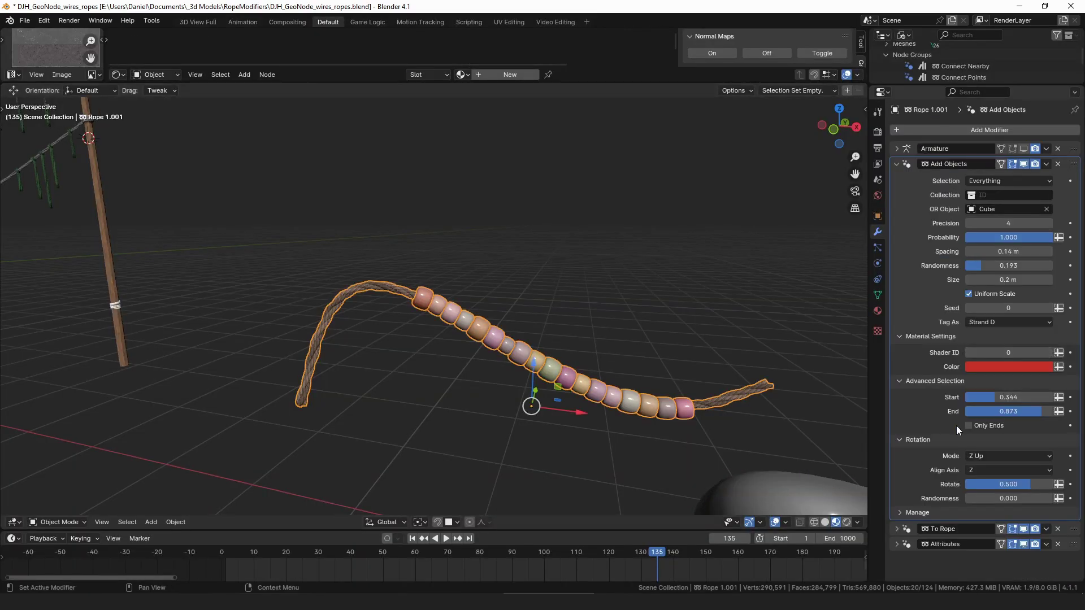
click(1019, 373)
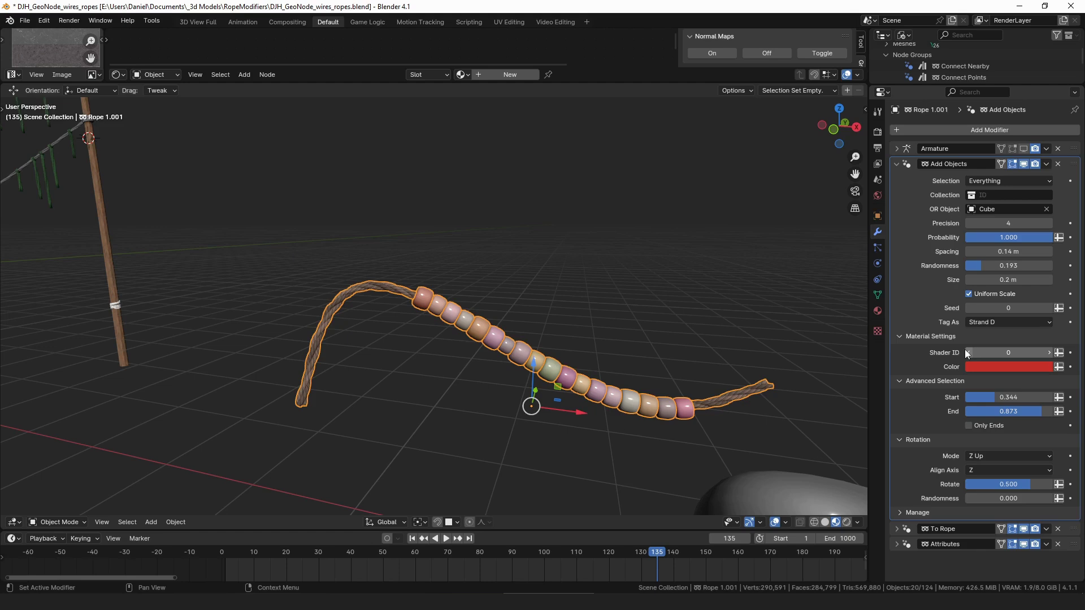
click(996, 368)
drag(1011, 316, 937, 316)
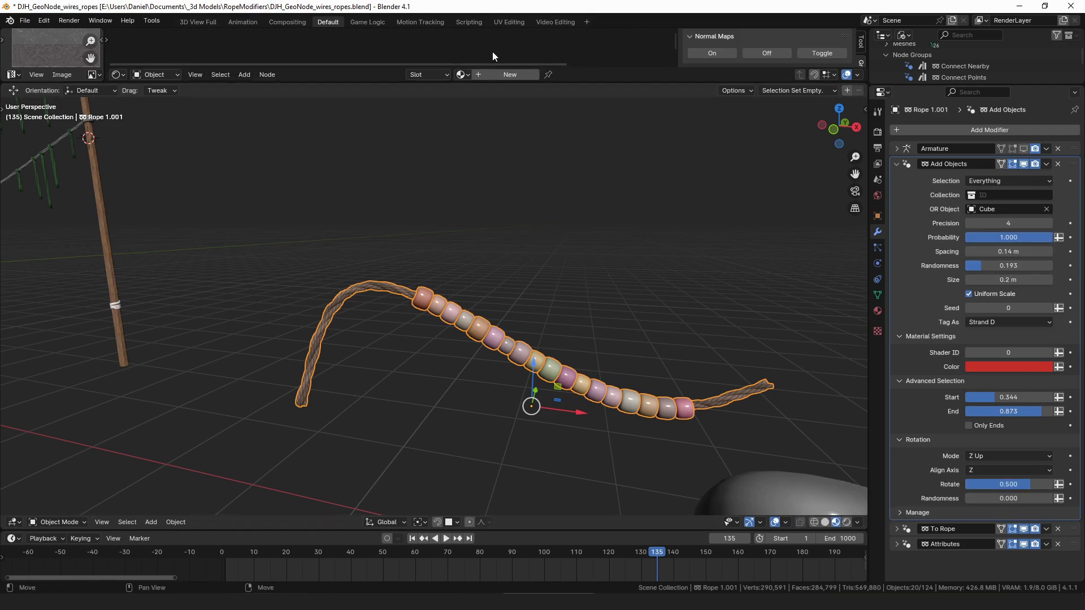
In the Cube's example_beads material, switch the random Attribute node's Type to Geometry and back to Instancer.
click(771, 477)
key(ctrl+space)
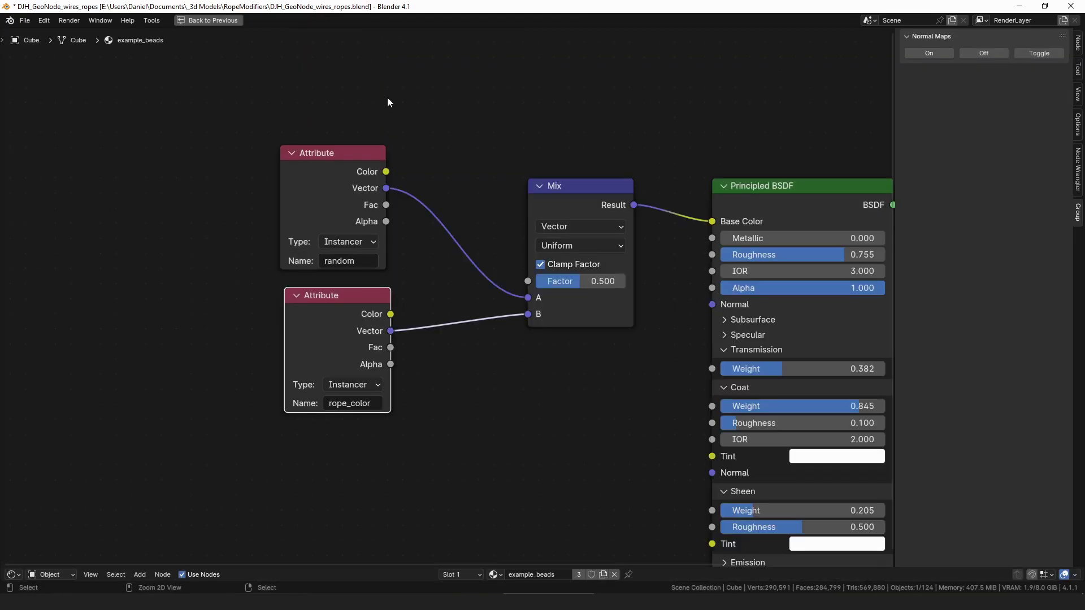
click(361, 244)
click(353, 243)
click(338, 168)
click(356, 242)
click(361, 257)
click(368, 242)
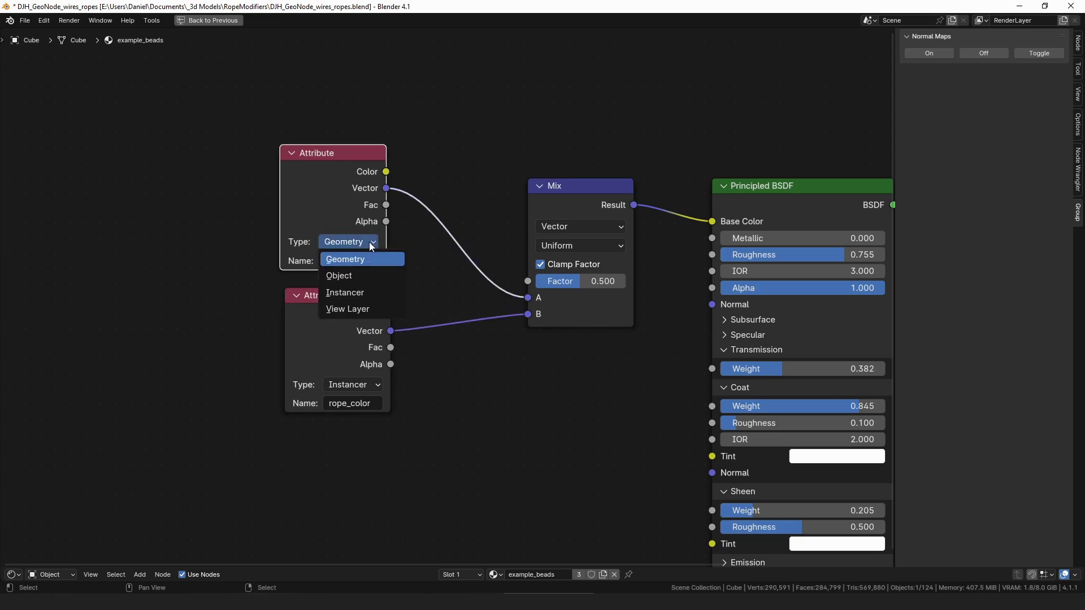
click(354, 293)
drag(334, 185, 338, 163)
key(ctrl+space)
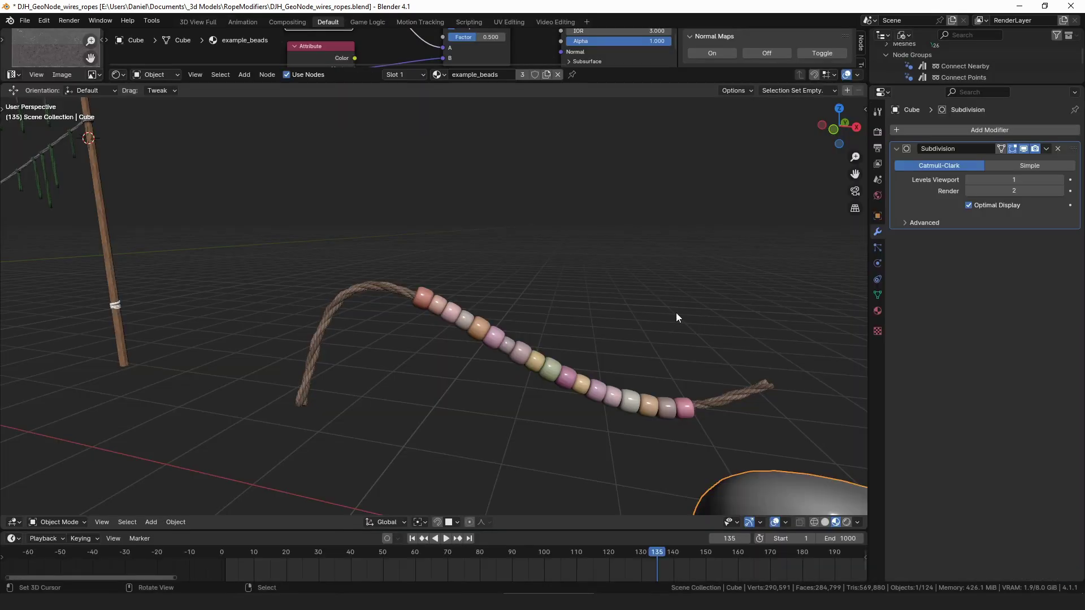
Reopen the example_beads node graph full-size and review the random Attribute node's Type choices.
key(ctrl+space)
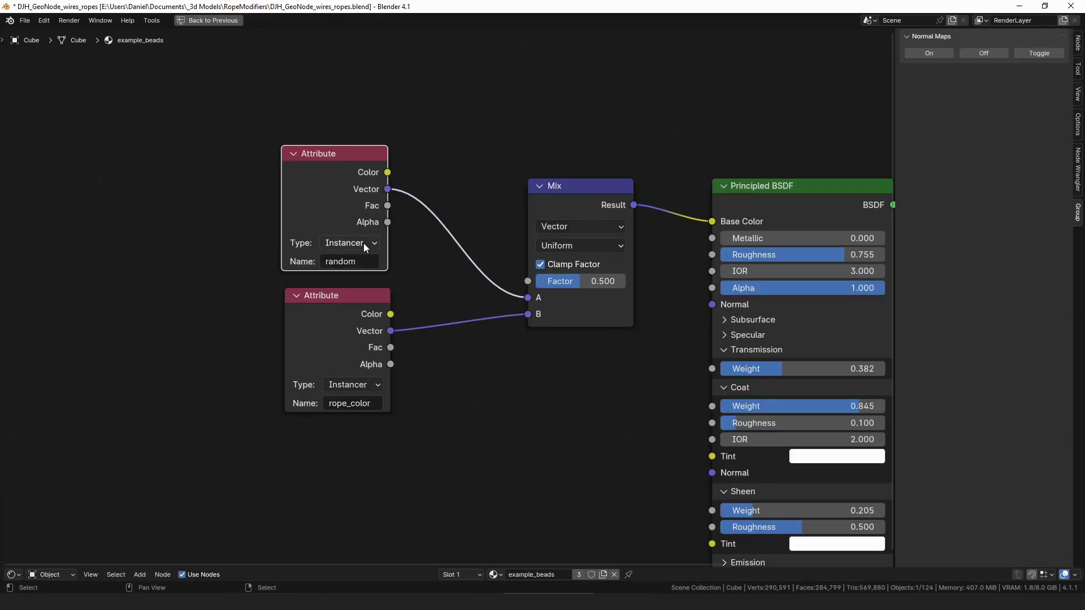
click(364, 243)
click(358, 242)
key(ctrl+space)
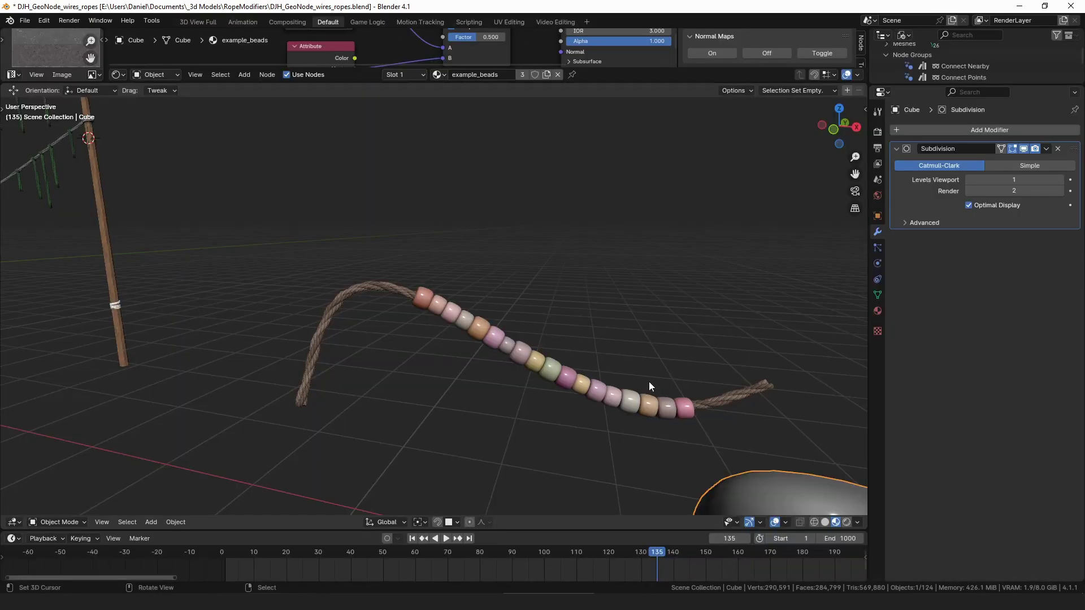
Reselect the beaded rope and limit its added objects to the rope's two ends with Only Ends.
click(644, 391)
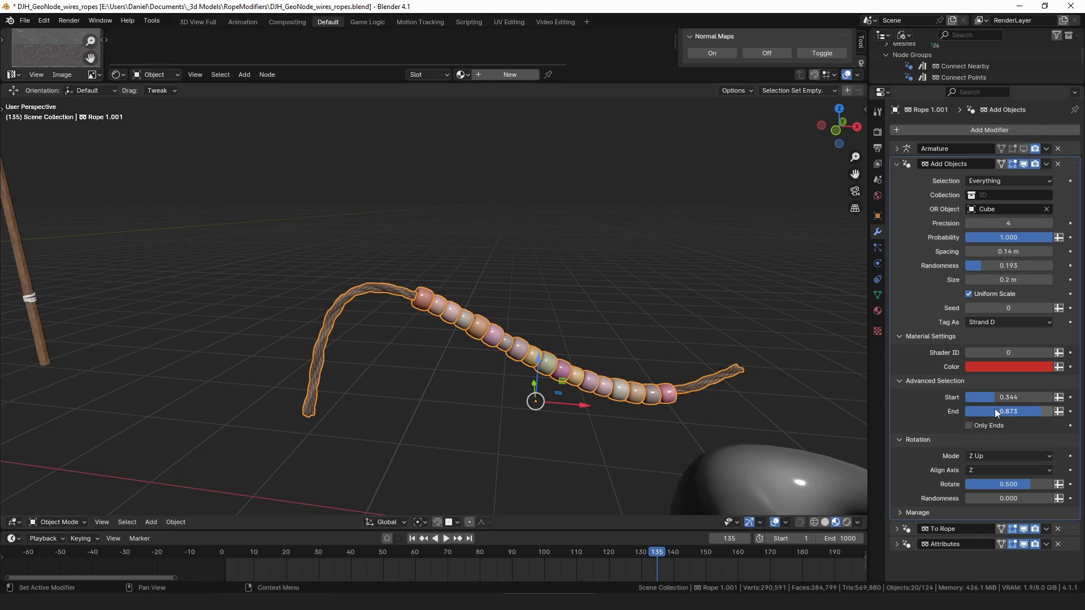
middle_drag(746, 367, 685, 337)
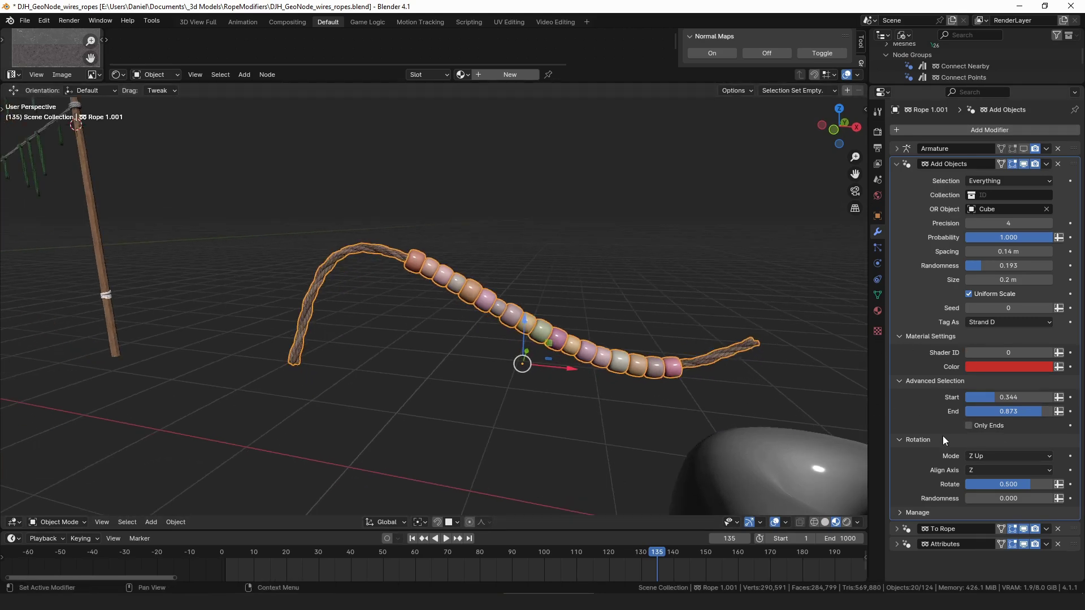
click(985, 425)
middle_drag(848, 390, 705, 319)
scroll(703, 315, down, 4)
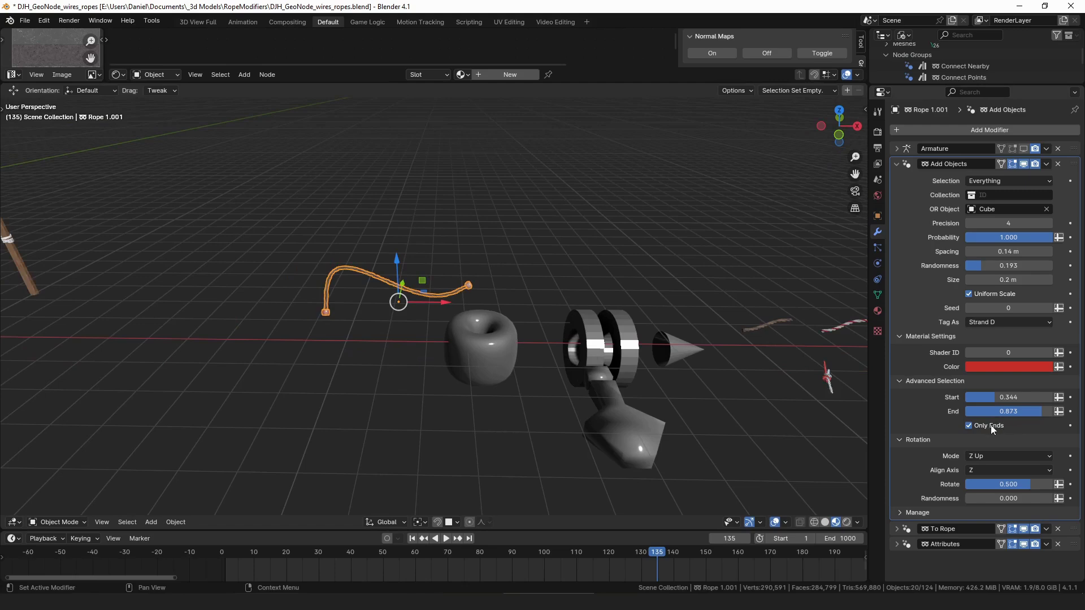
Replace the OR Object of Add Objects with the cone-shaped mesh Cube.002.
click(1046, 209)
click(1046, 209)
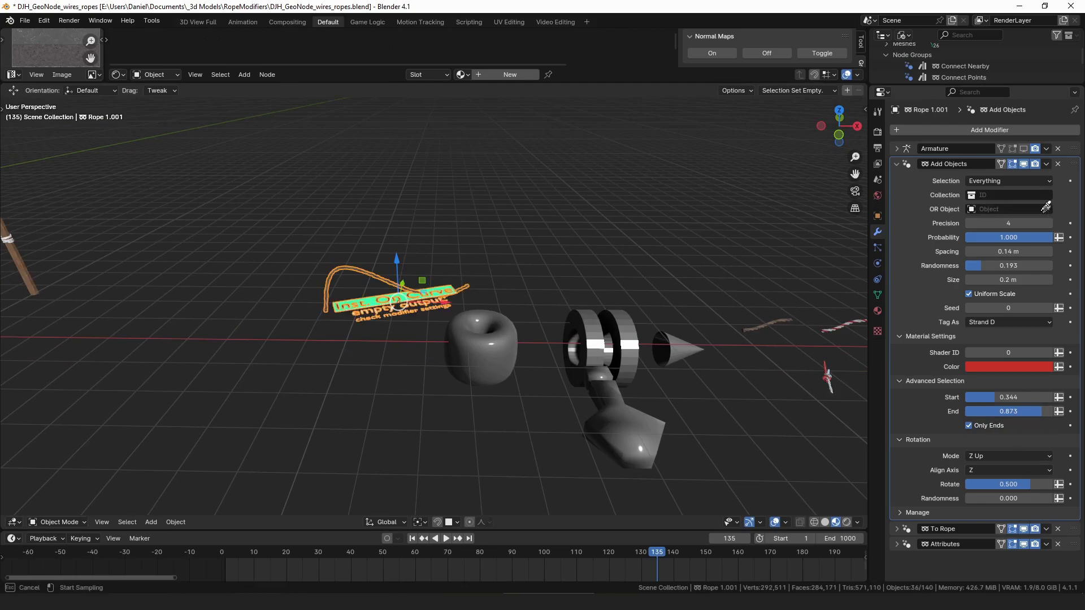
click(682, 351)
middle_drag(673, 351, 692, 348)
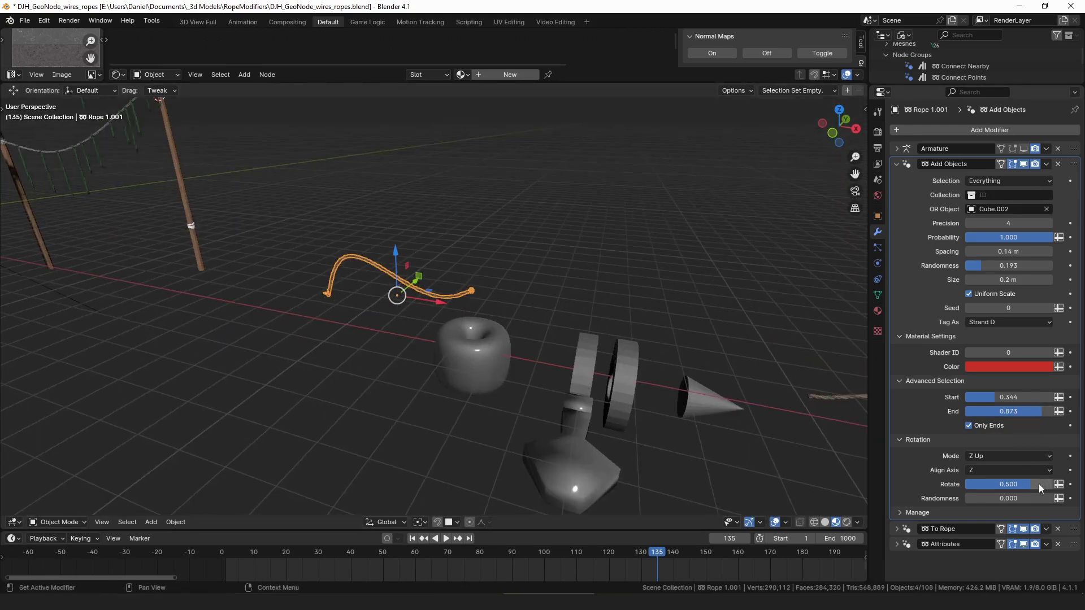
Set the Rotation's Align Axis to X so the cones point along the rope at both ends.
click(993, 469)
click(990, 469)
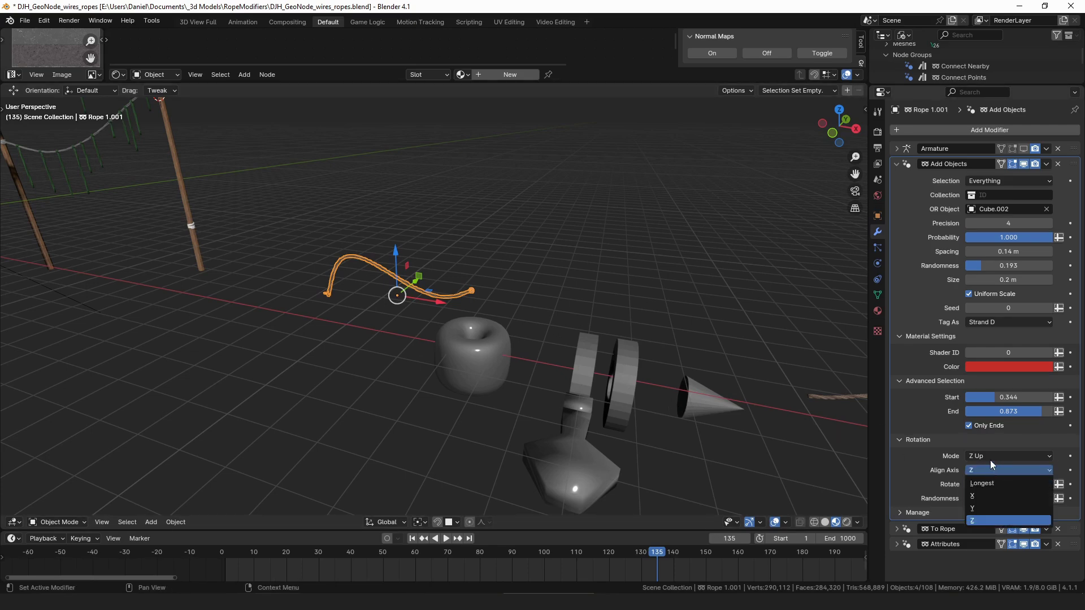
click(988, 494)
scroll(547, 283, up, 6)
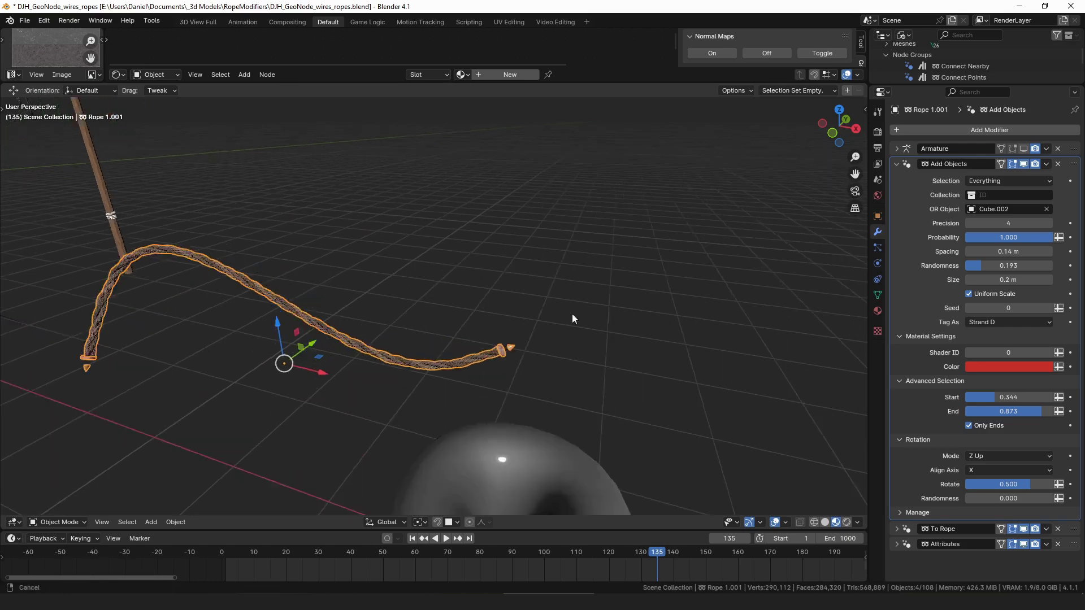
middle_drag(561, 382, 476, 276)
scroll(477, 277, down, 7)
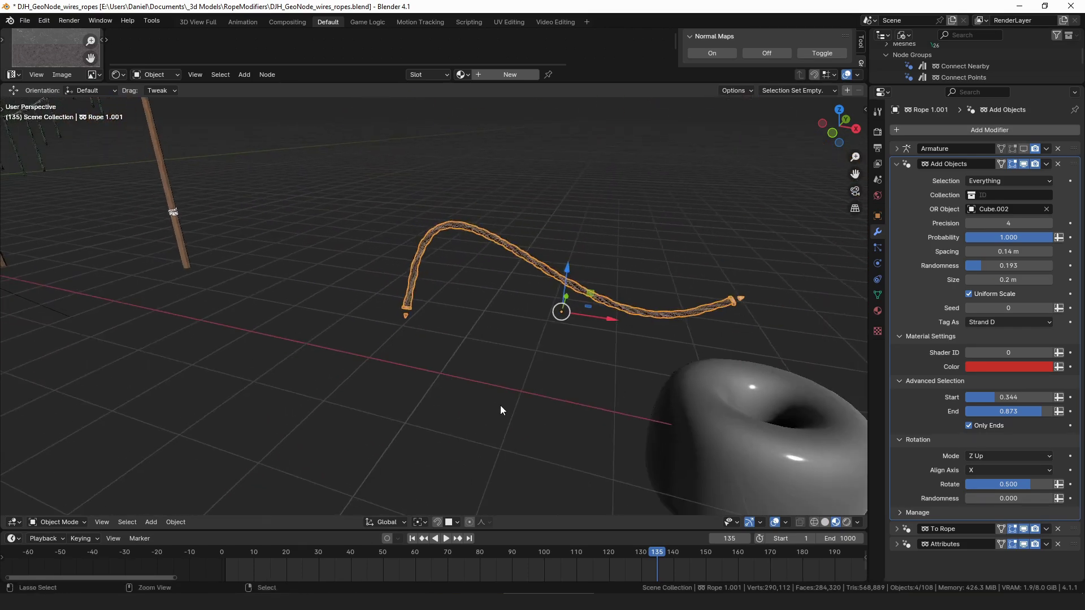
Try setting Add Objects' Rotate value to 1 for the cones at the rope ends.
shift+middle_drag(708, 330, 542, 330)
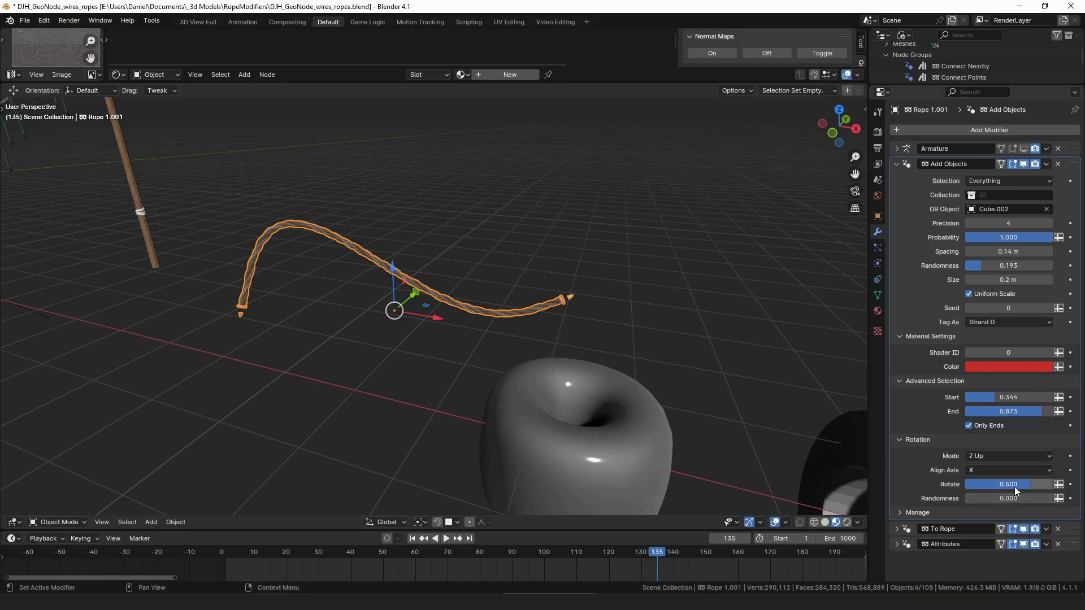
click(1015, 484)
text(1)
key(Return)
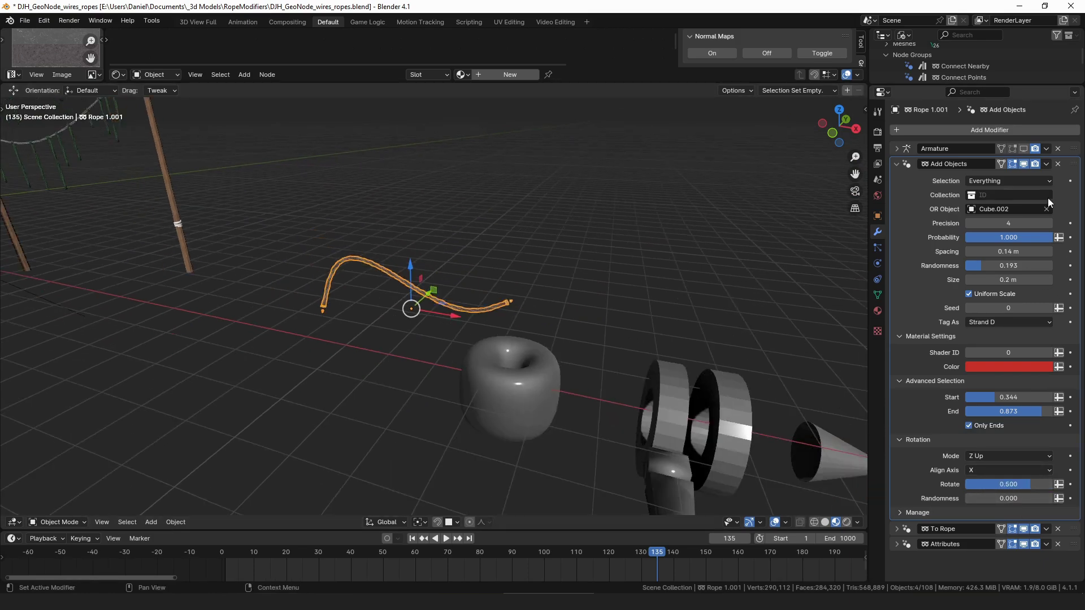
Pick the ring-and-pendant mesh Cube.001 as OR Object, with Only Ends off, Spacing 0.46 m and Size 0.67 m.
click(1046, 209)
click(1047, 209)
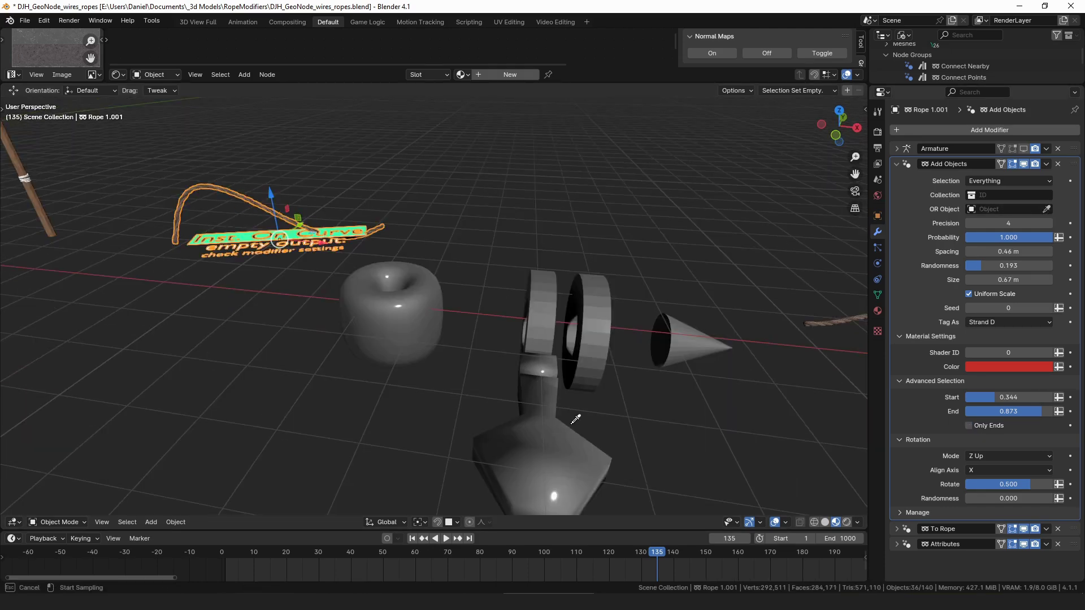
click(575, 419)
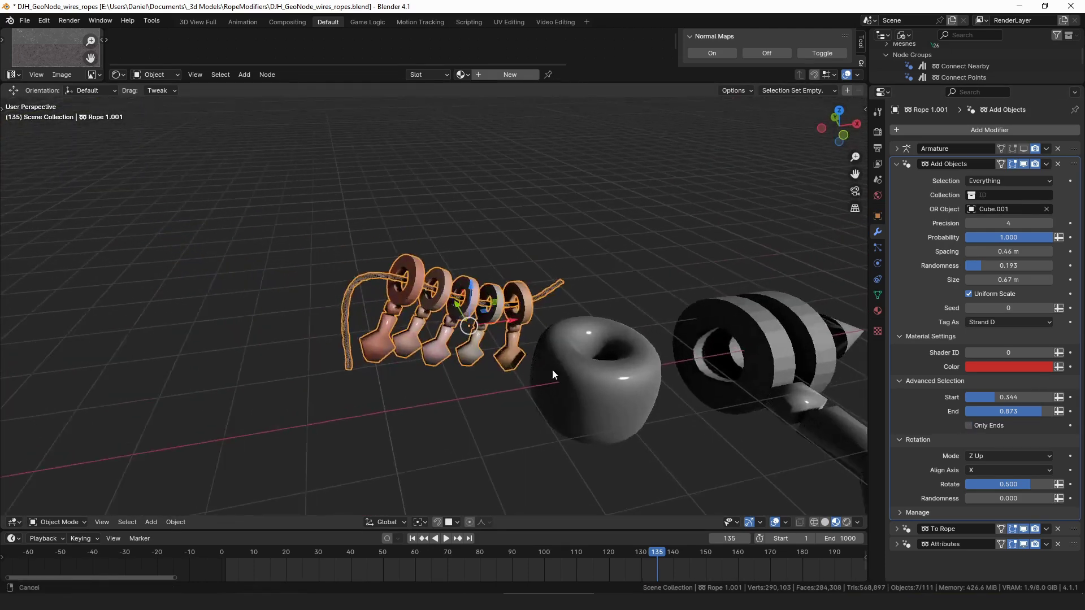
scroll(576, 328, up, 3)
middle_drag(553, 375, 633, 331)
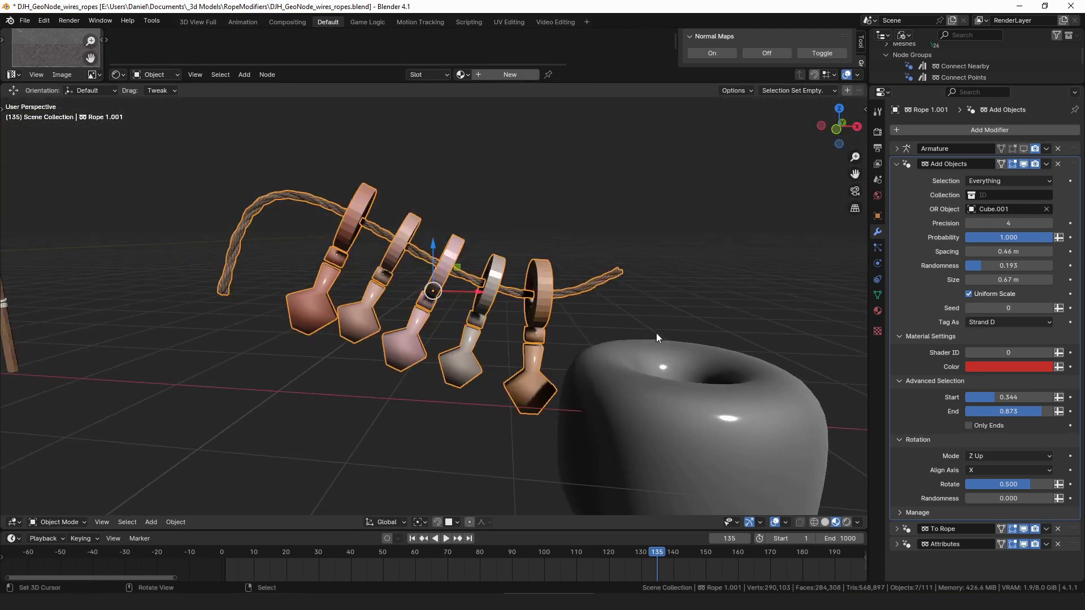
Set the pendants' Rotate to 0.067 and rotation Randomness to 0.344, comparing the Normal rotation mode before returning to Z Up.
mouse_move(1009, 487)
mouse_down()
mouse_move(980, 486)
mouse_move(1084, 498)
mouse_move(1000, 497)
mouse_up()
click(1001, 457)
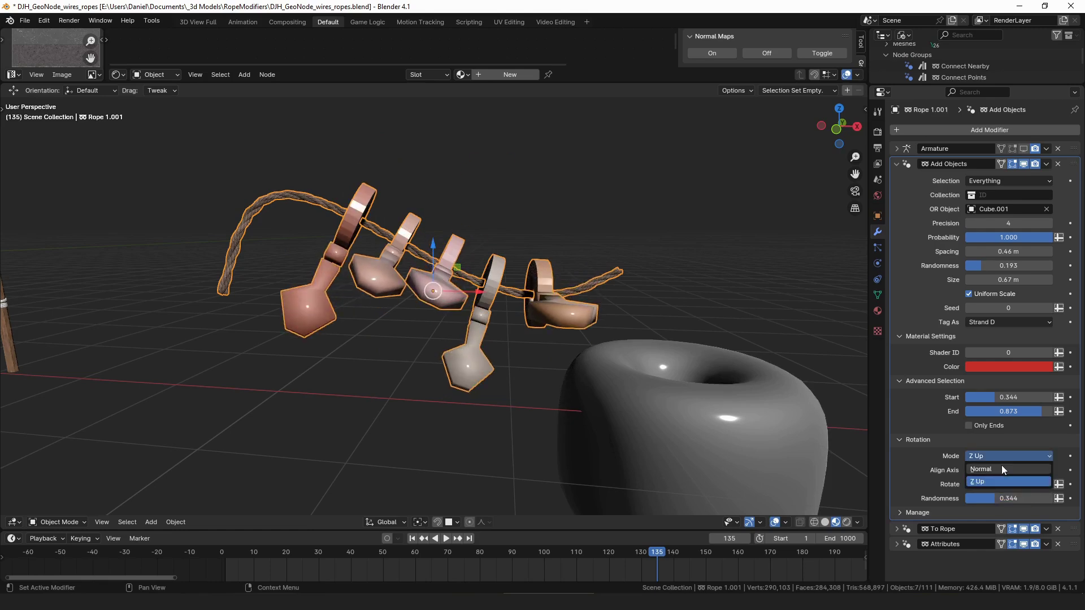
click(1000, 470)
click(998, 458)
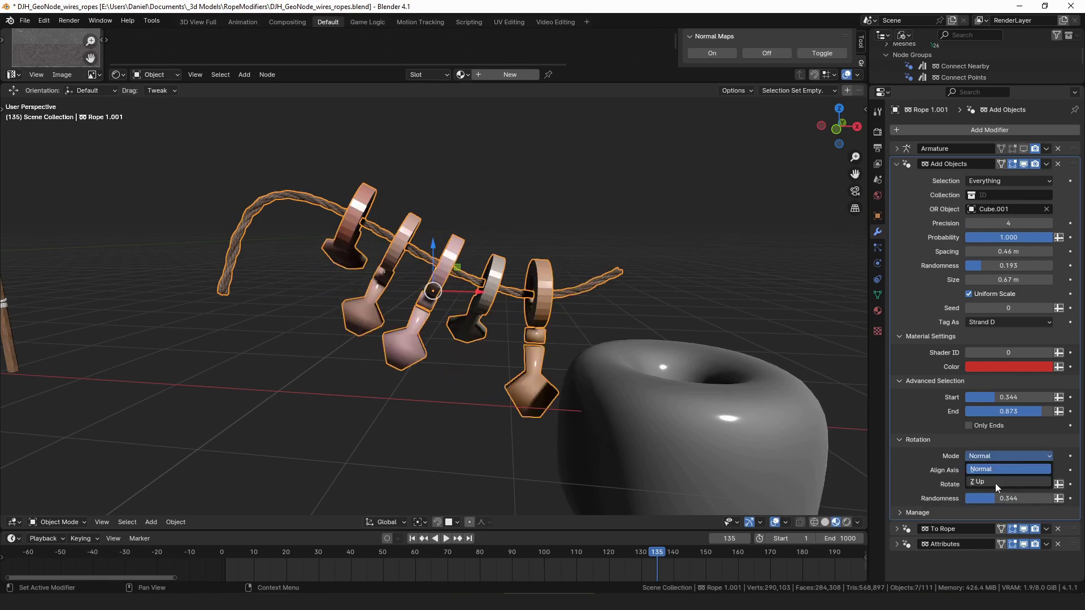
click(993, 482)
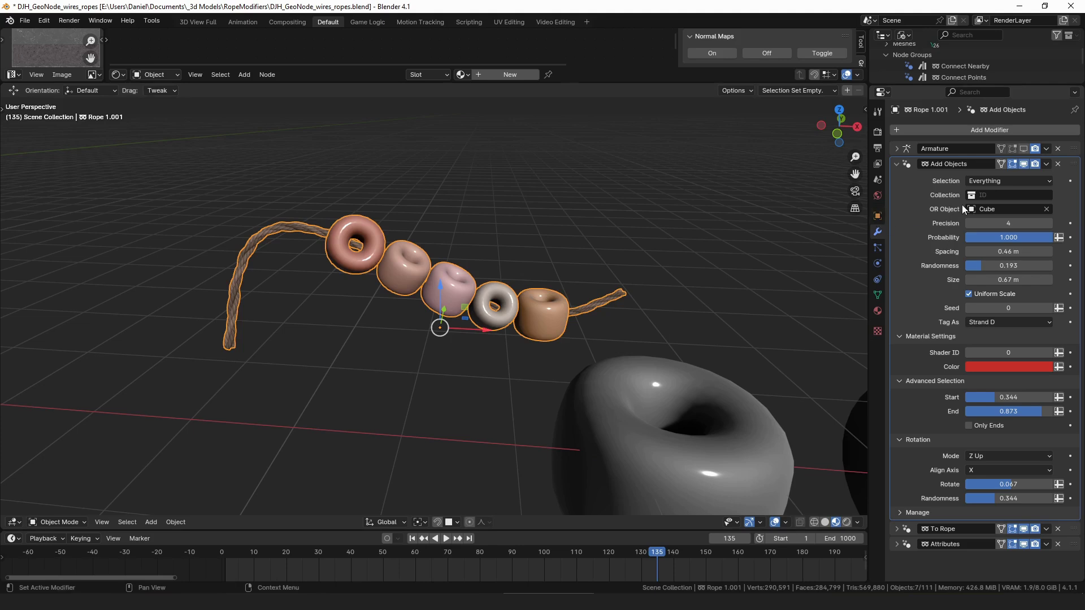
Review the collections available for the Add Objects modifier's Collection input without assigning one.
click(1001, 195)
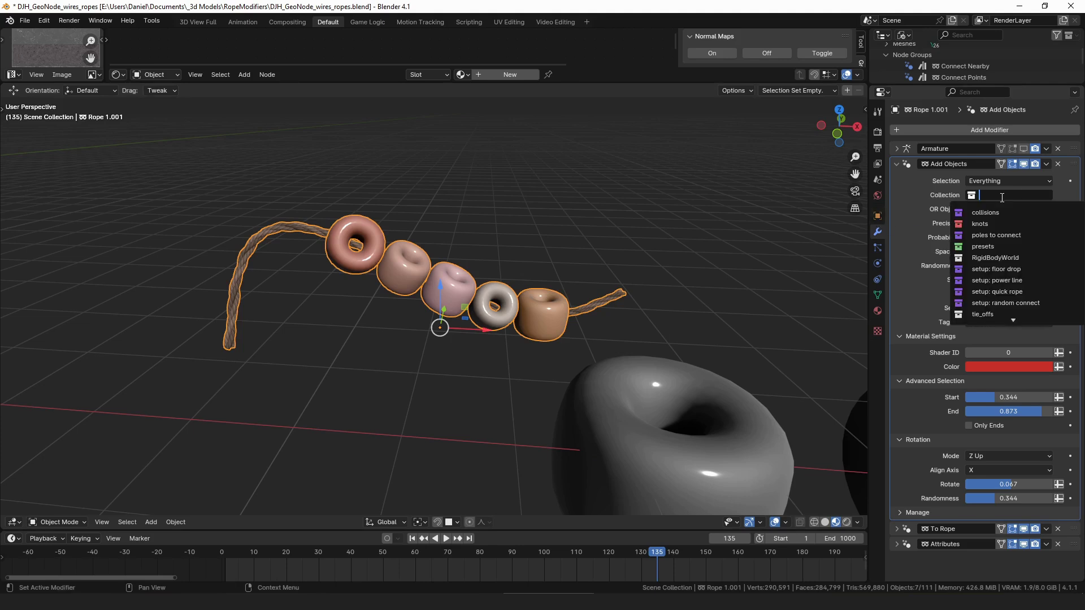
click(716, 198)
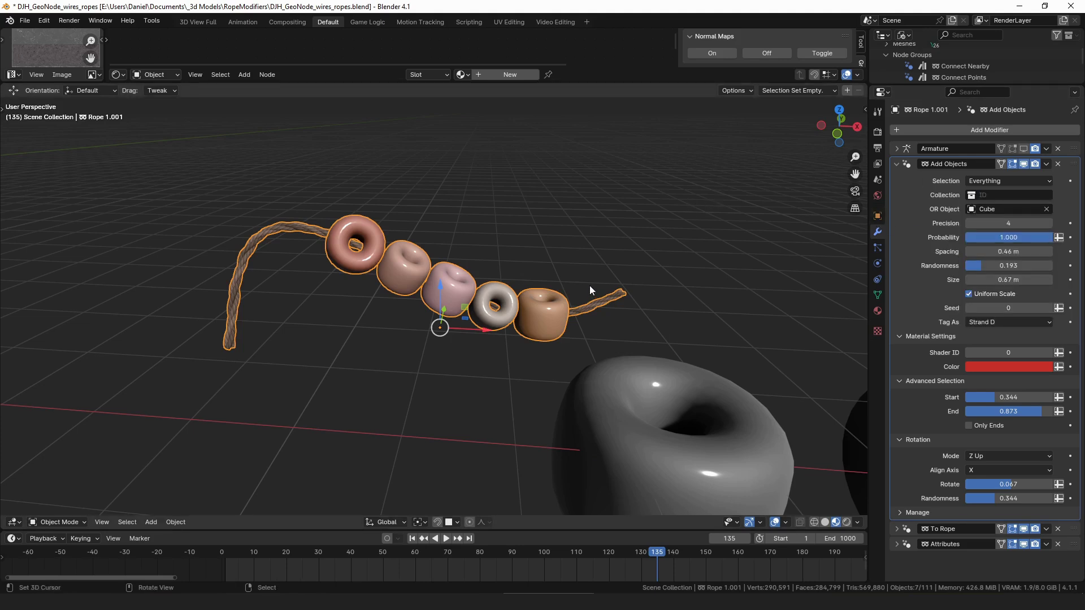
Unhide the rope's armature and enable the beaded rope's Armature modifier in the viewport.
scroll(589, 286, down, 1)
middle_drag(612, 304, 632, 322)
scroll(631, 323, down, 1)
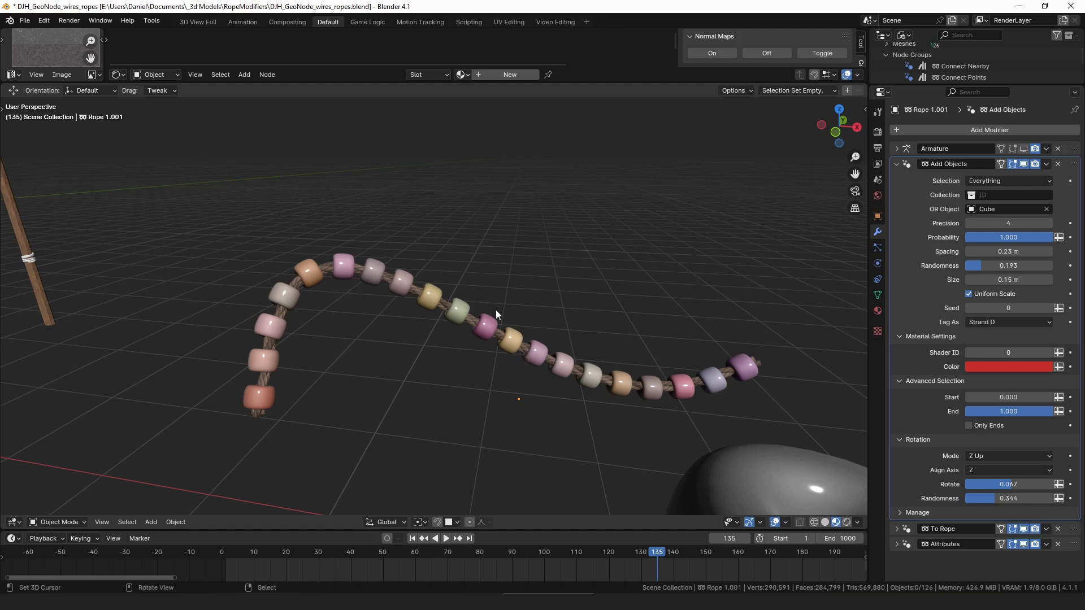
key(alt+h)
right_click(509, 328)
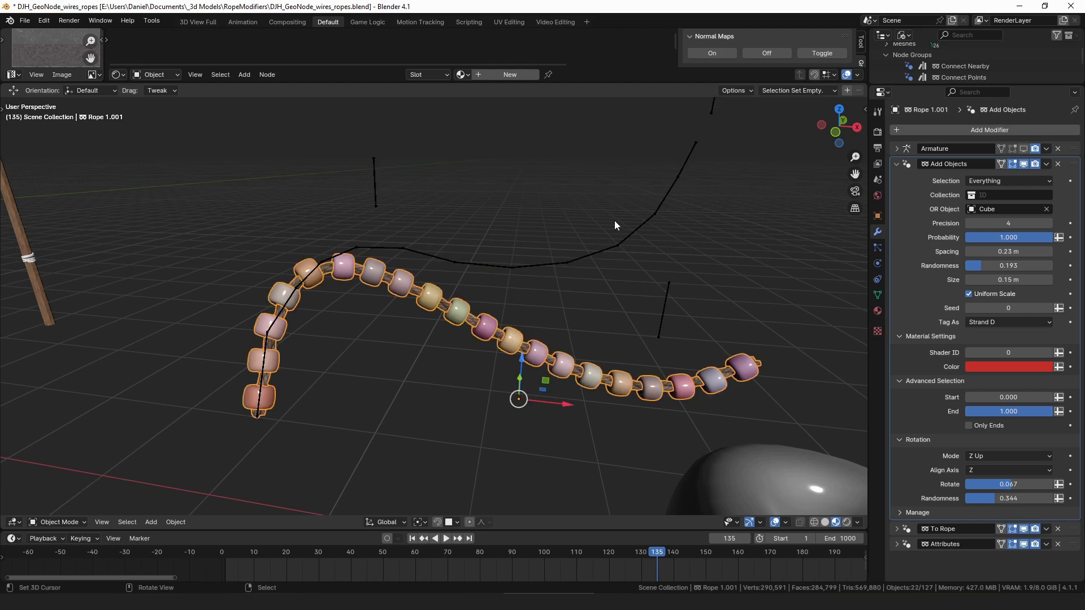
click(1025, 148)
click(896, 163)
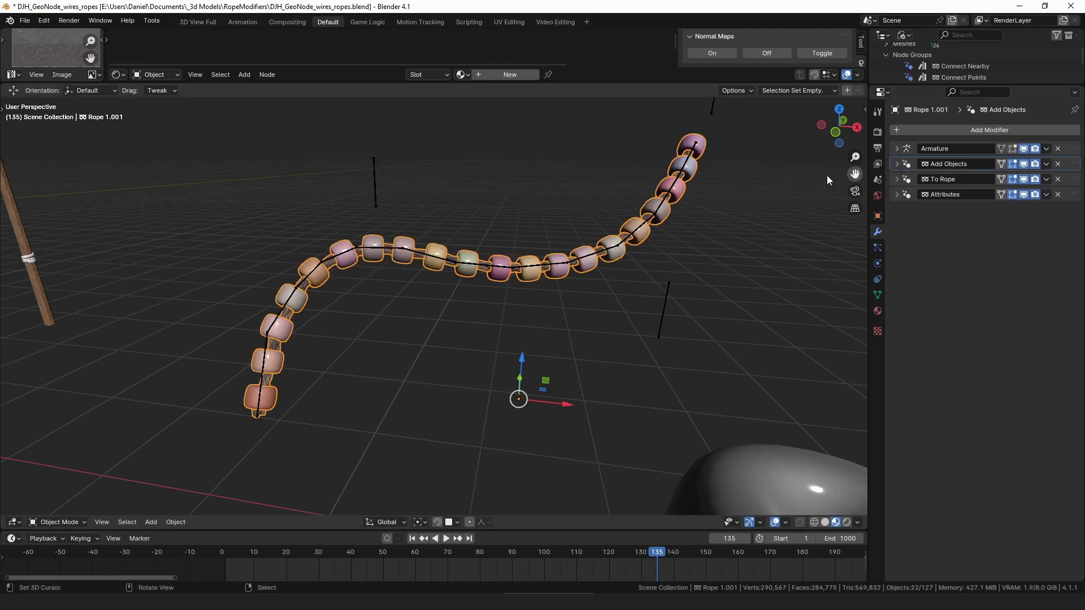
Put the armature in Pose Mode and reposition Bone.004, the control bone above the rope's first bend.
shift+middle_drag(616, 238, 592, 299)
right_click(589, 303)
key(Tab)
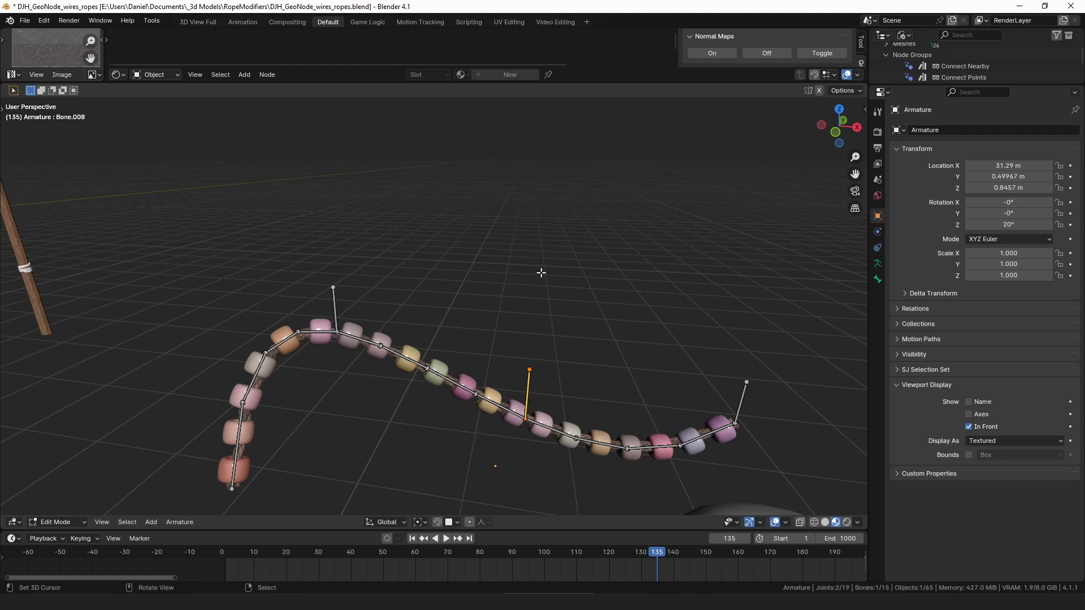
key(ctrl+Tab)
click(542, 354)
click(353, 249)
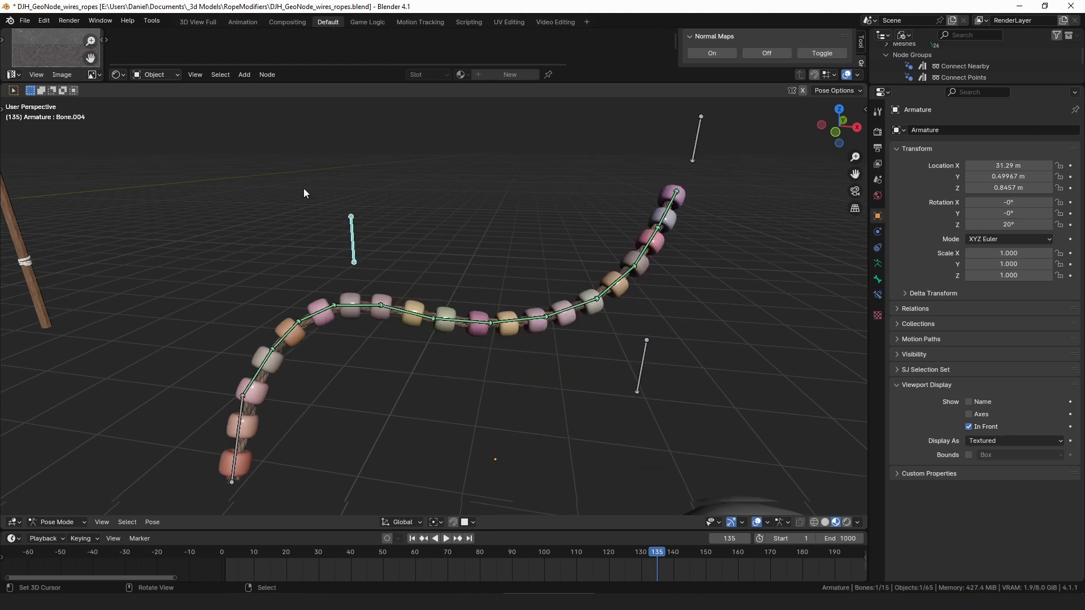
scroll(416, 284, down, 3)
scroll(429, 288, up, 3)
key(g)
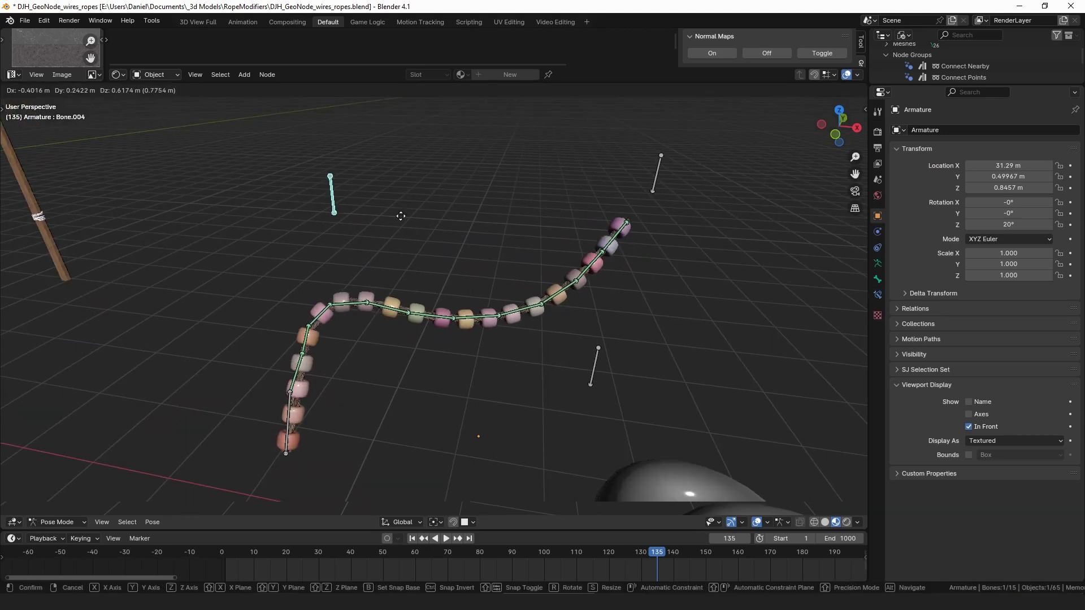
click(437, 287)
Reposition control bones Bone.008 below the rope and Bone.012 near its free end, and return to Object Mode.
click(594, 362)
key(g)
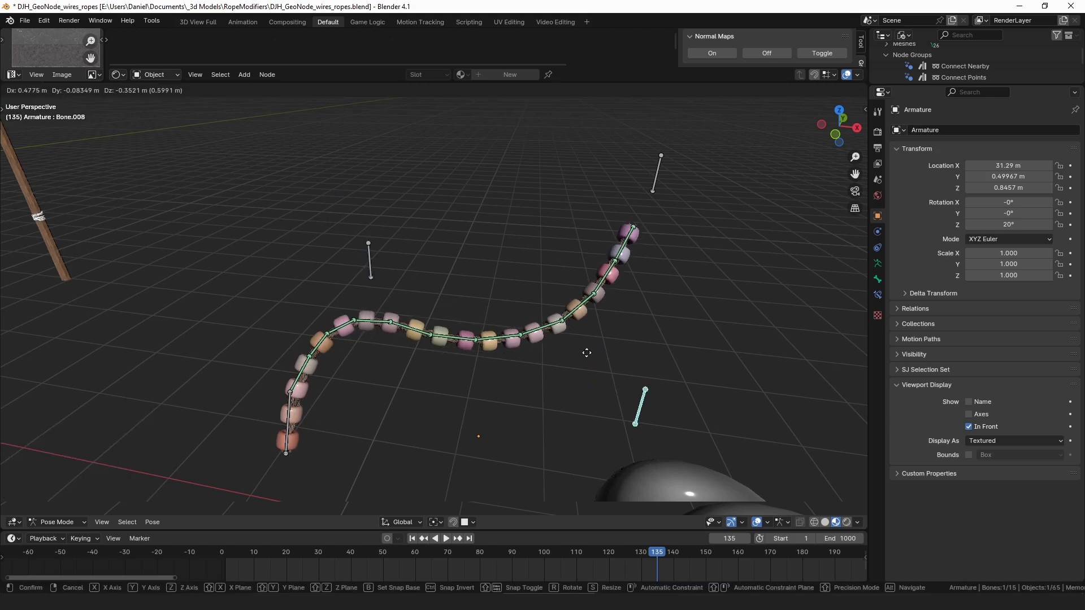
click(654, 424)
click(657, 172)
key(g)
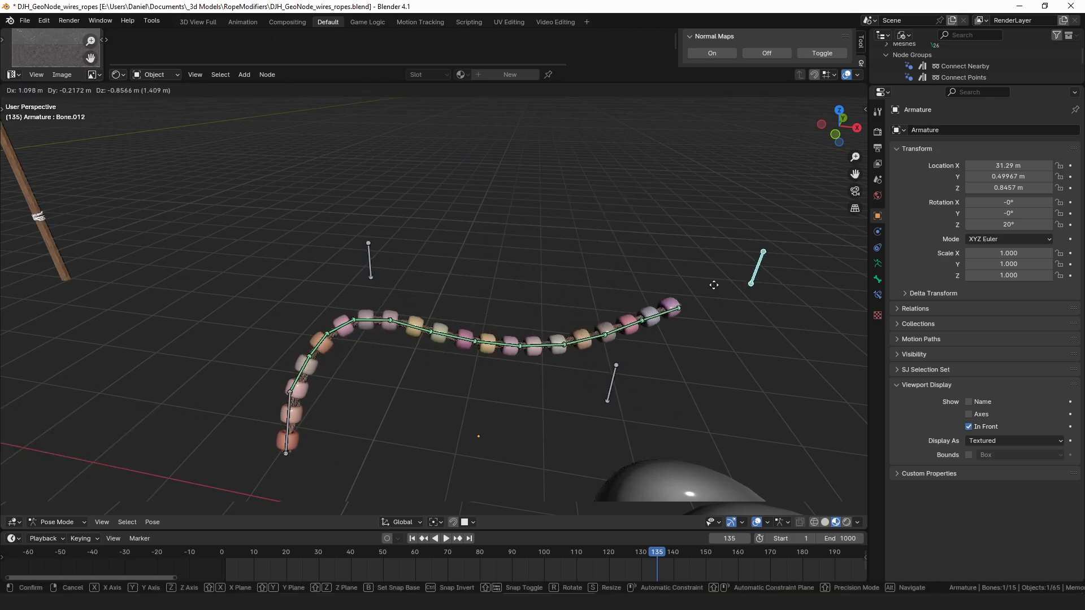
click(601, 232)
key(ctrl+Tab)
click(365, 296)
scroll(508, 309, down, 1)
middle_drag(513, 314, 554, 309)
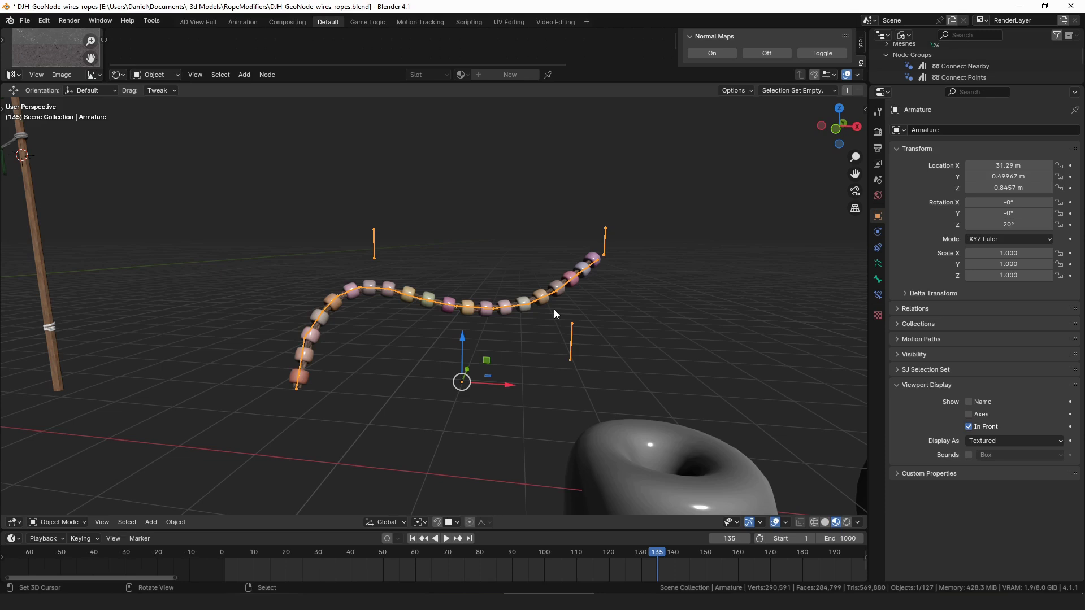
scroll(553, 310, up, 3)
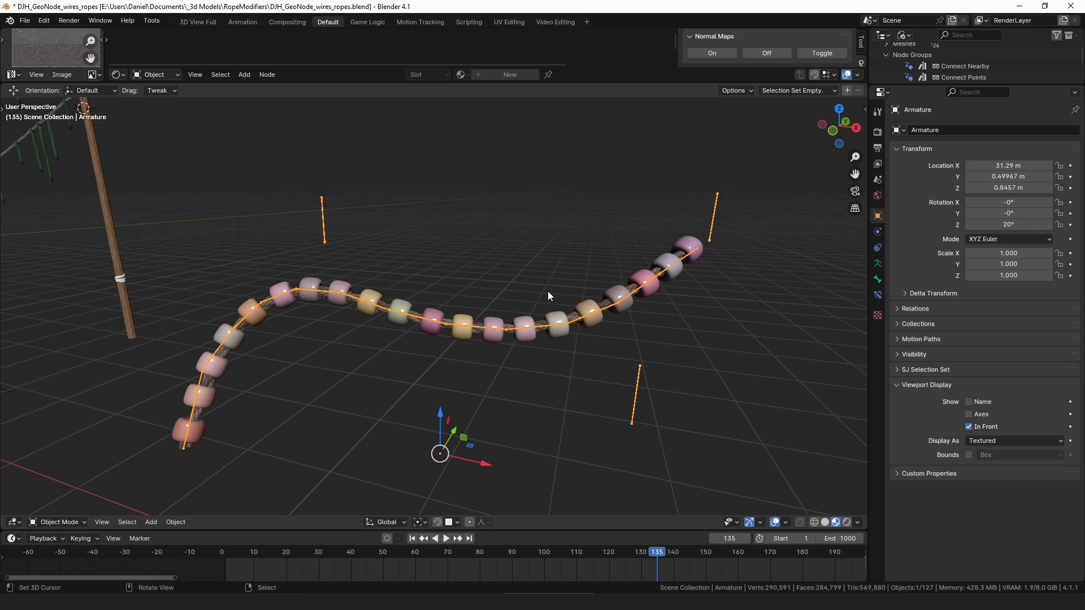
middle_drag(548, 290, 599, 291)
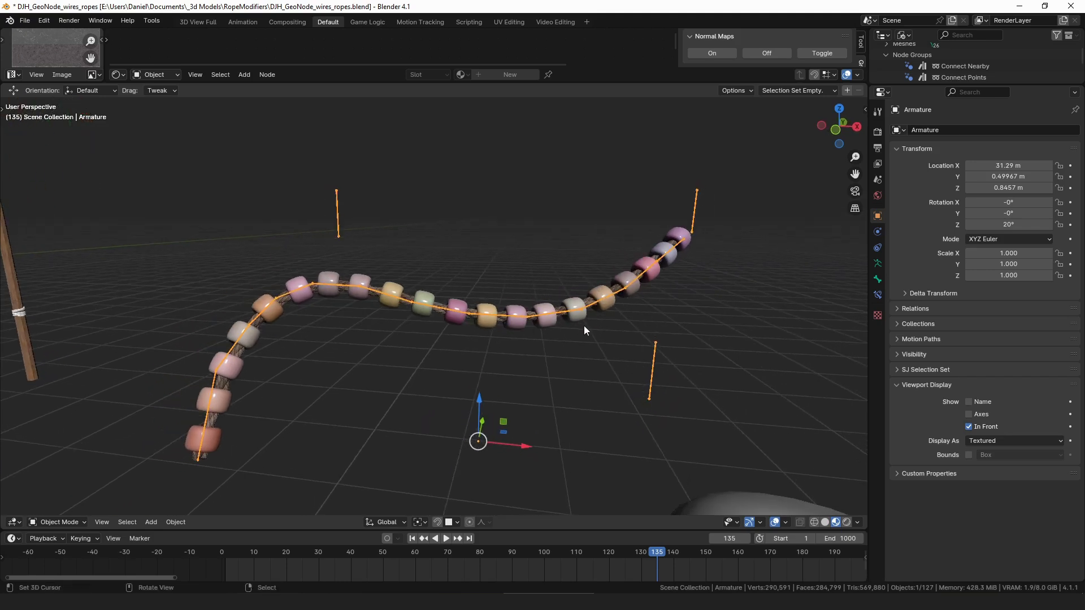
Remove the Armature modifier from the beaded rope and delete the existing armature.
click(545, 323)
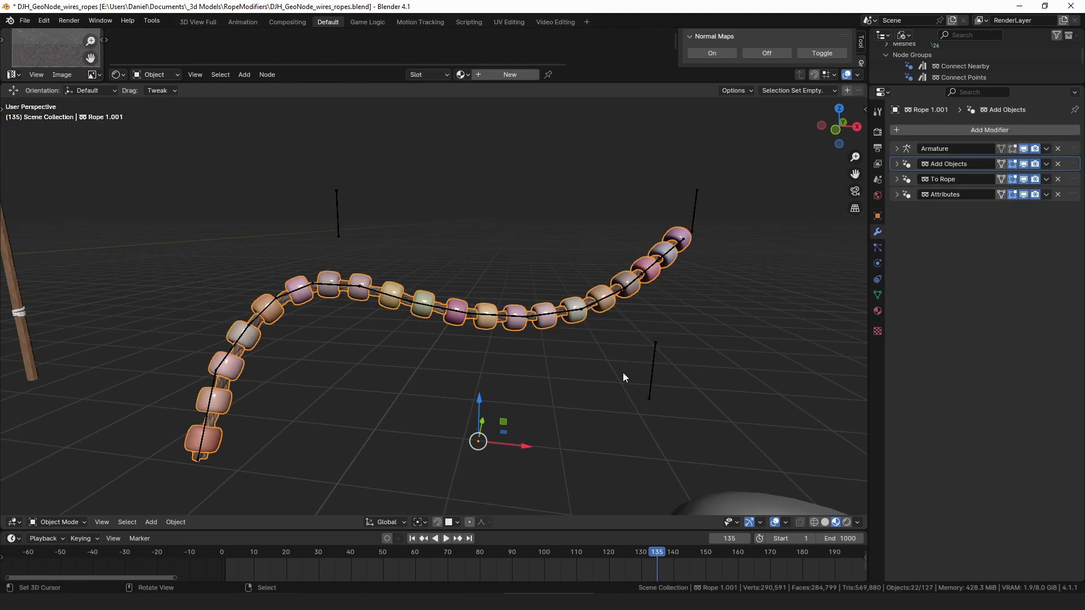
click(1058, 149)
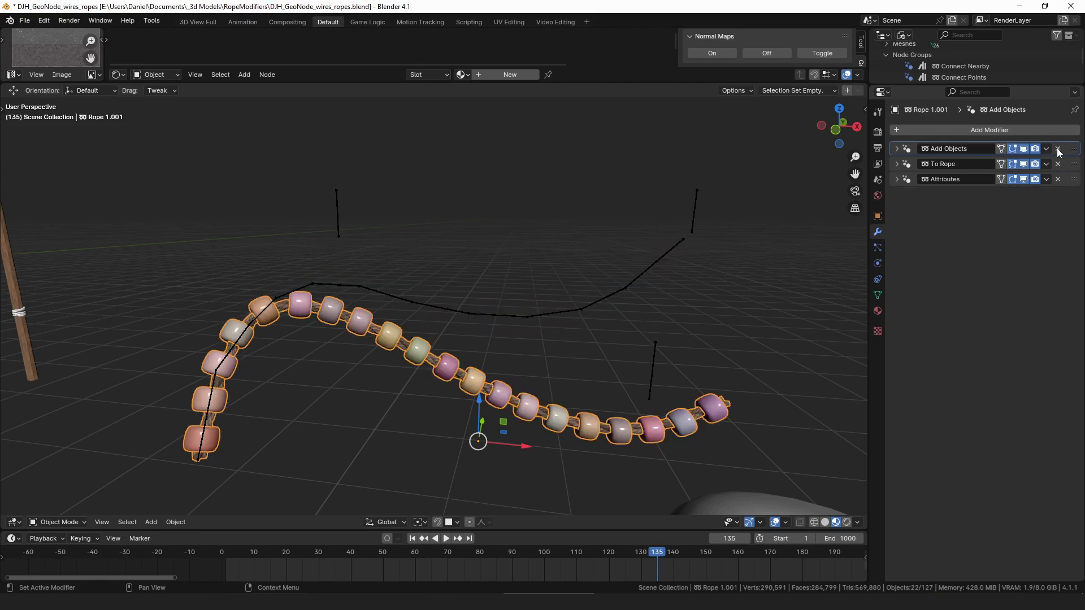
click(584, 306)
key(x)
click(585, 306)
Duplicate the beaded rope in place and remove all modifiers from the copy.
right_click(481, 394)
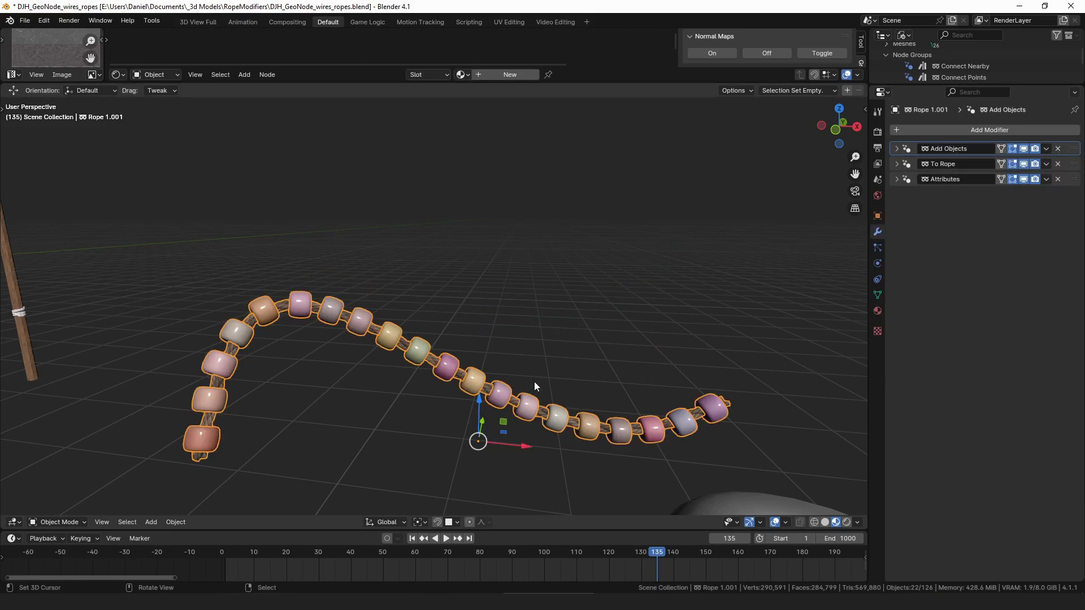
key(shift+d)
key(Escape)
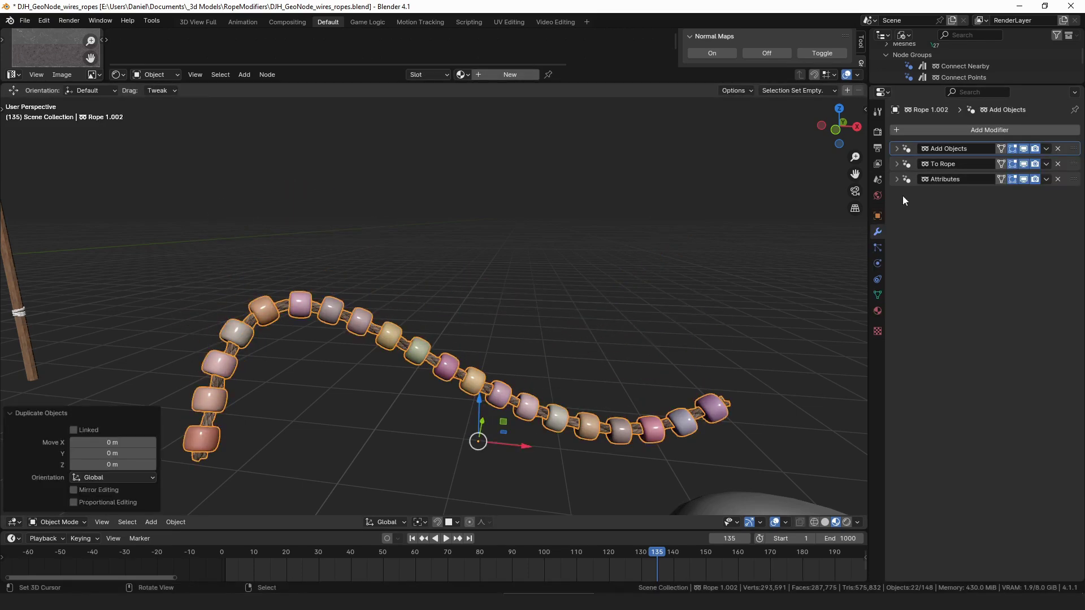
click(1058, 149)
click(1058, 149)
click(1058, 148)
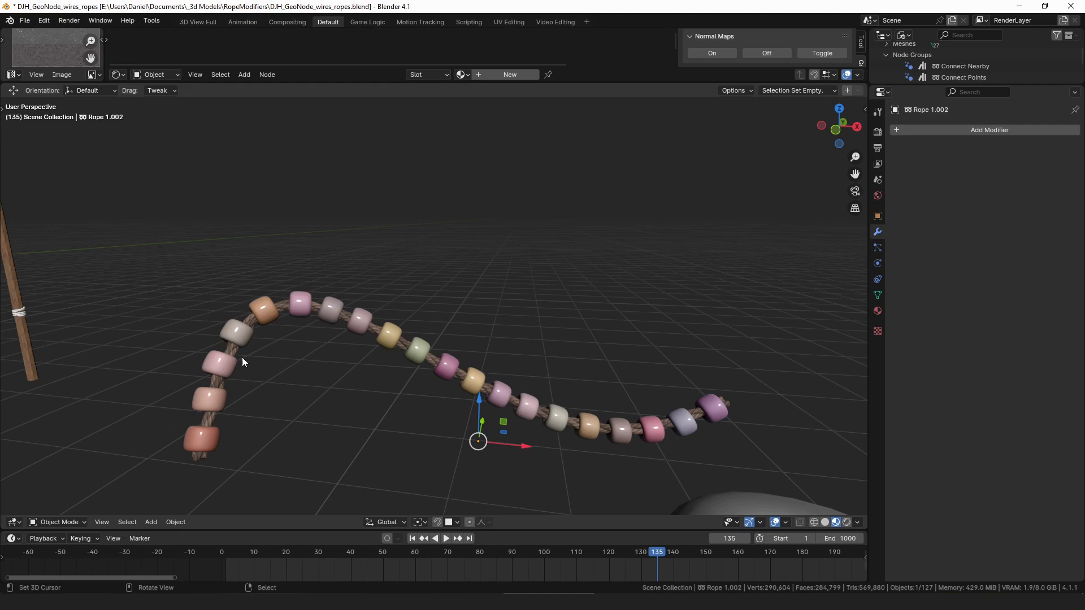
Convert the copy to a mesh and generate an armature from it using a Skin modifier.
key(alt+c)
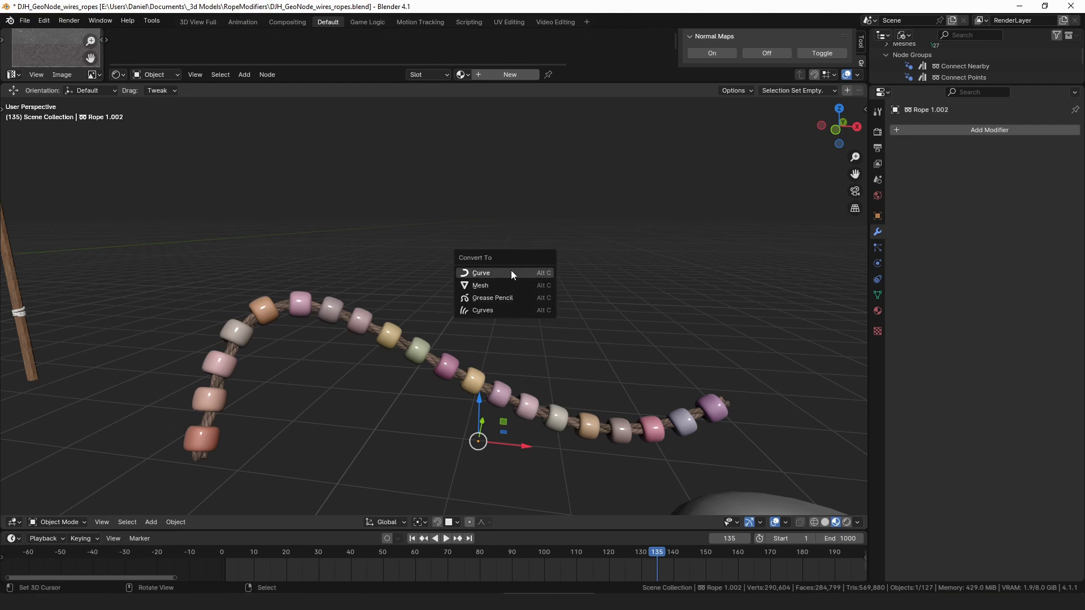
click(513, 286)
click(933, 130)
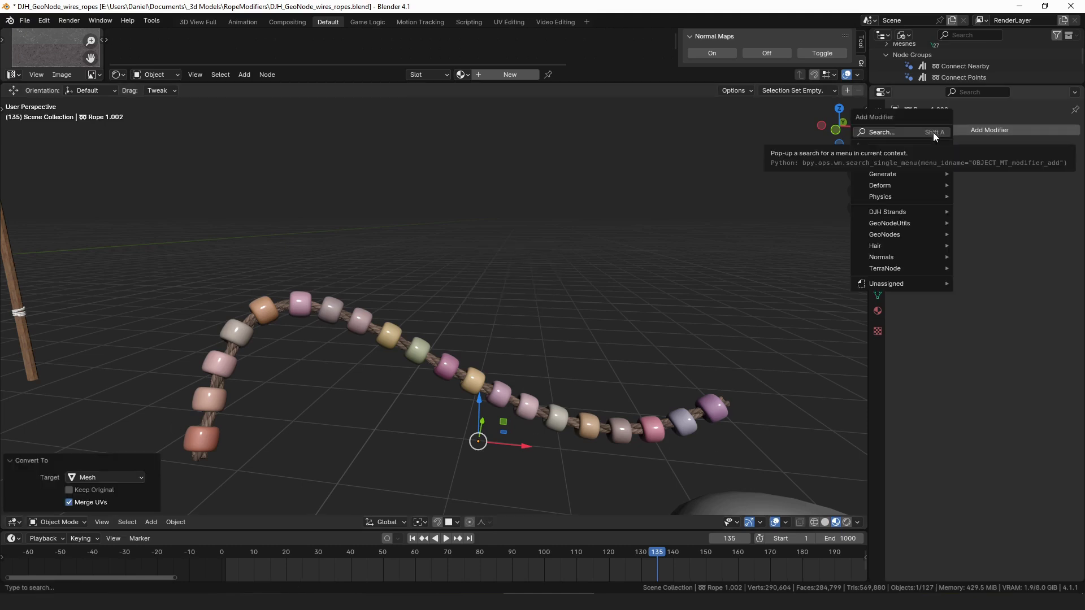
text(ski)
key(Return)
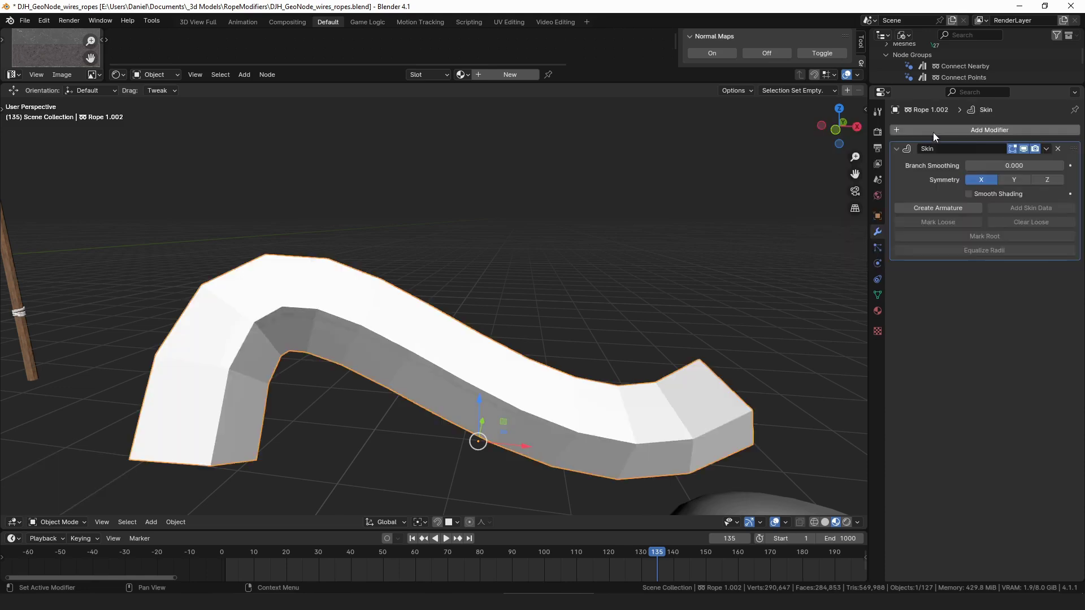
click(948, 208)
Delete the skinned rope copy and select the new armature without moving it.
click(429, 294)
key(x)
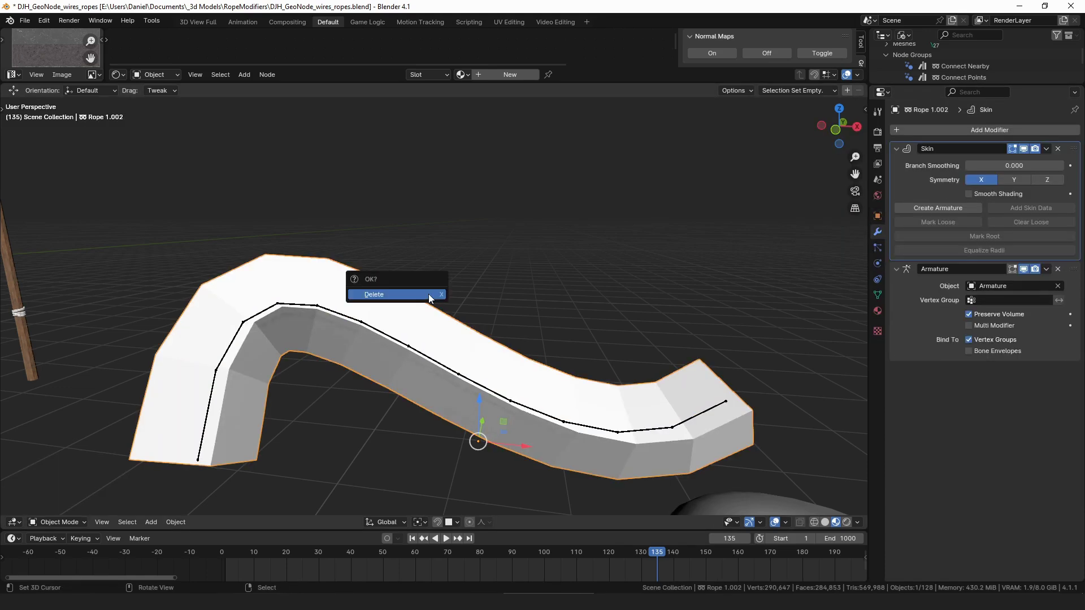
click(428, 294)
right_click(417, 345)
right_click(443, 365)
key(g)
right_click(450, 236)
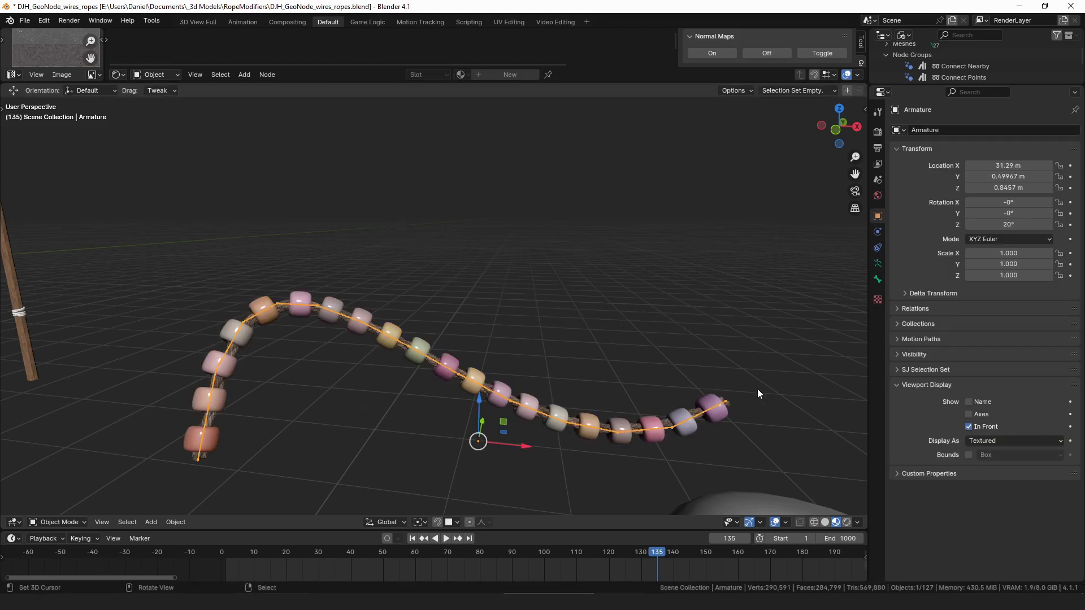
Parent the beaded rope to the armature with envelope weights and move its Armature modifier above Add Objects.
right_click(572, 412)
shift+right_click(585, 425)
key(ctrl+p)
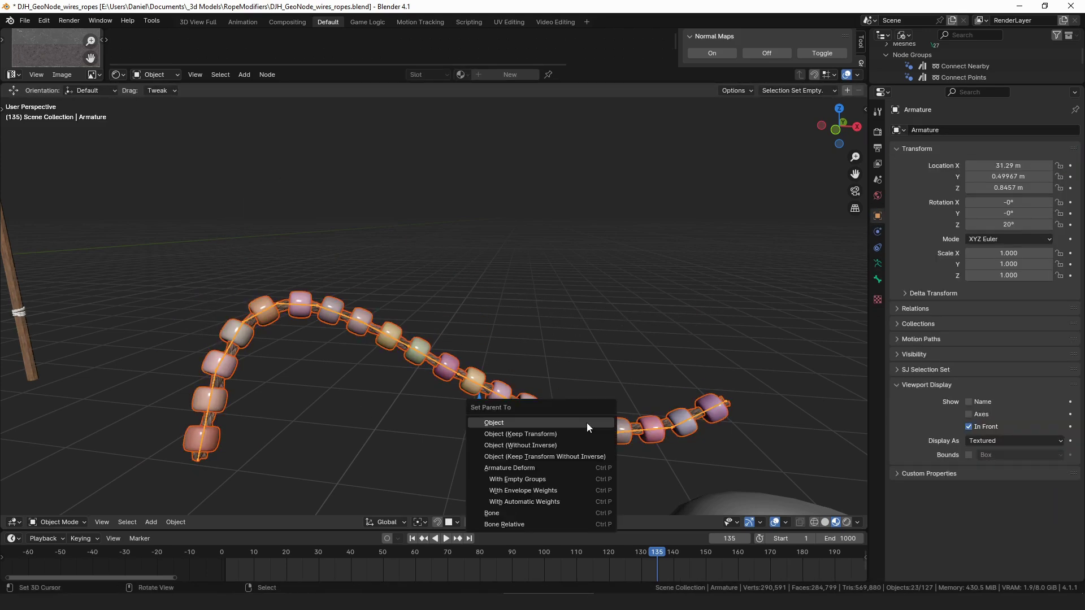
click(550, 490)
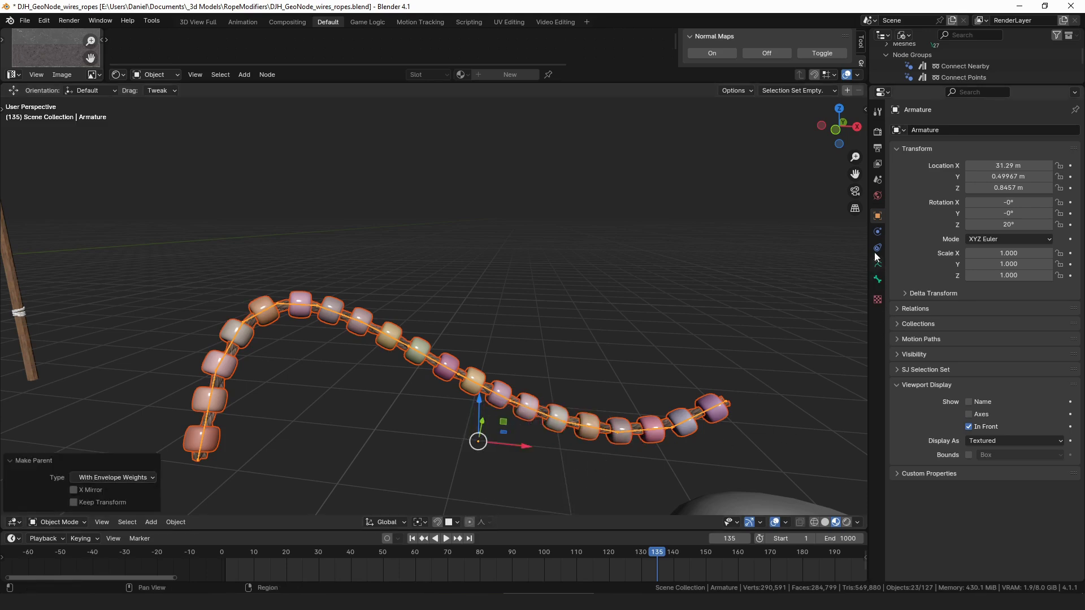
key(ctrl+z)
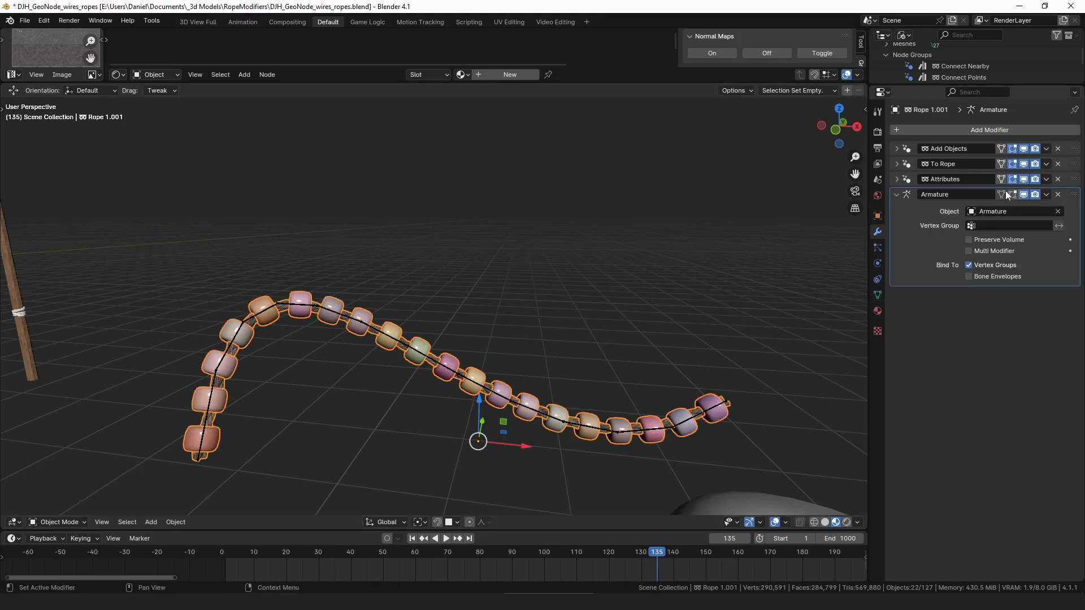
drag(1060, 192, 1050, 147)
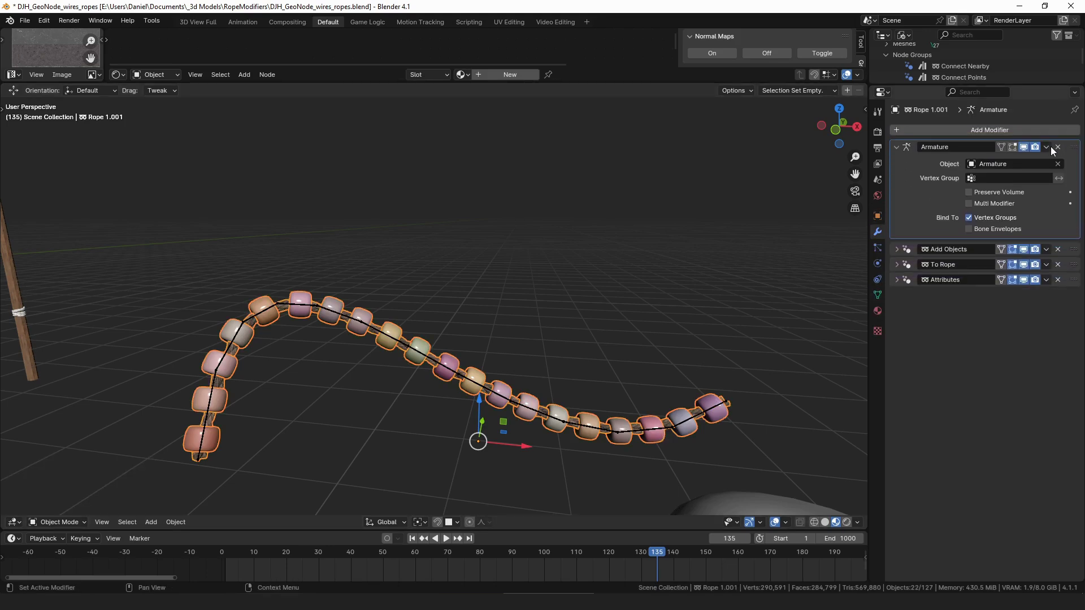
Put the new armature in Pose Mode and rotate the bone at the rope's upper bend to raise the rope.
click(615, 430)
key(ctrl+Tab)
click(543, 493)
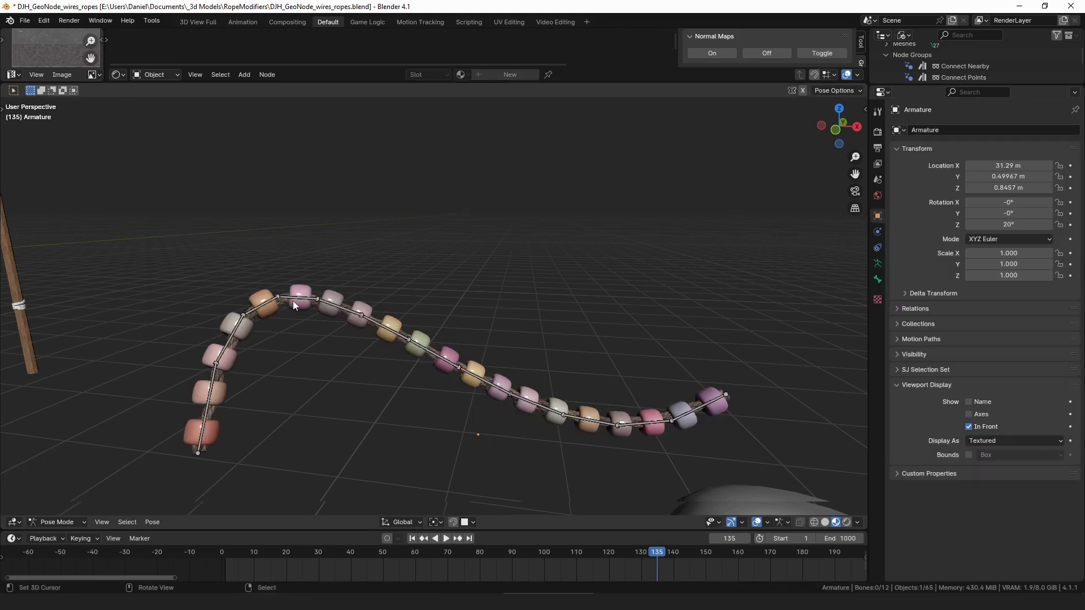
click(293, 301)
key(r)
click(390, 267)
right_click(394, 250)
key(r)
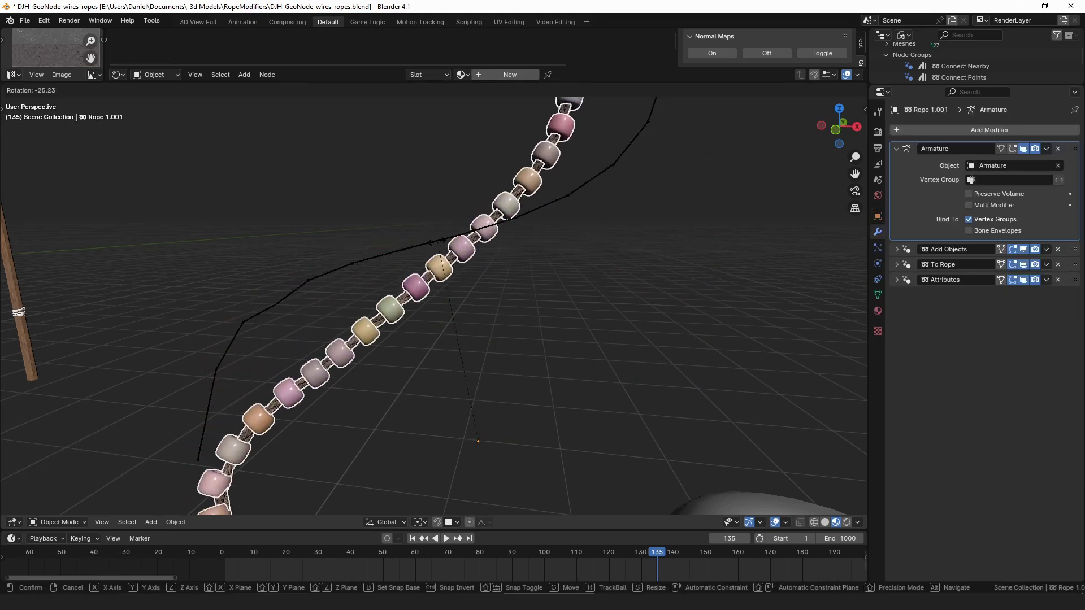
right_click(400, 242)
Rotate Bone.06 in the middle of the rope by 37.6° and Bone.09 toward its free end by 47.5°.
right_click(422, 243)
key(r)
click(552, 307)
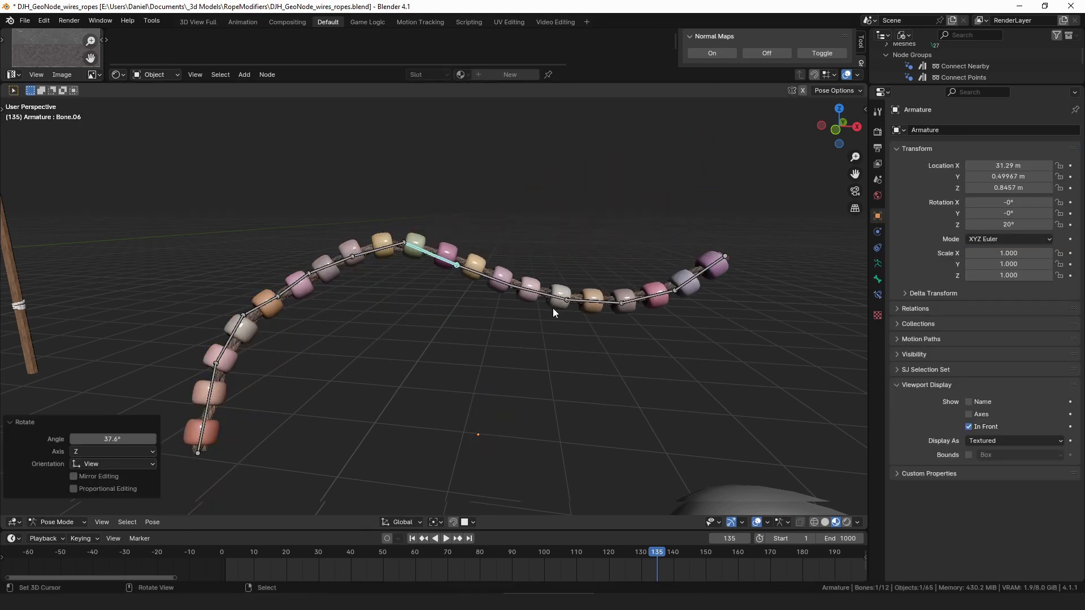
right_click(594, 301)
key(r)
click(652, 403)
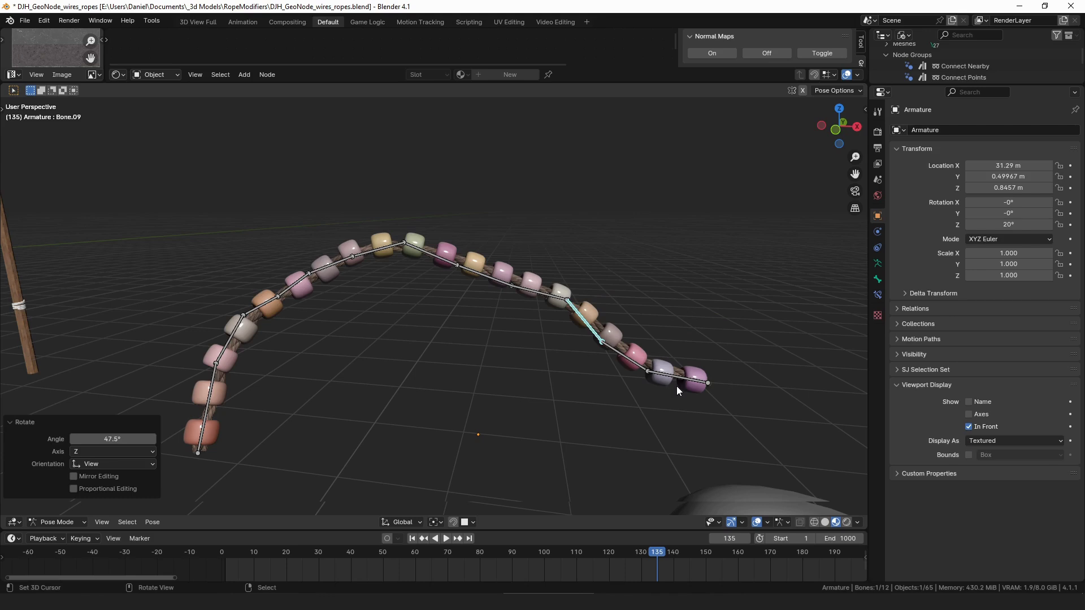
middle_drag(676, 386, 533, 313)
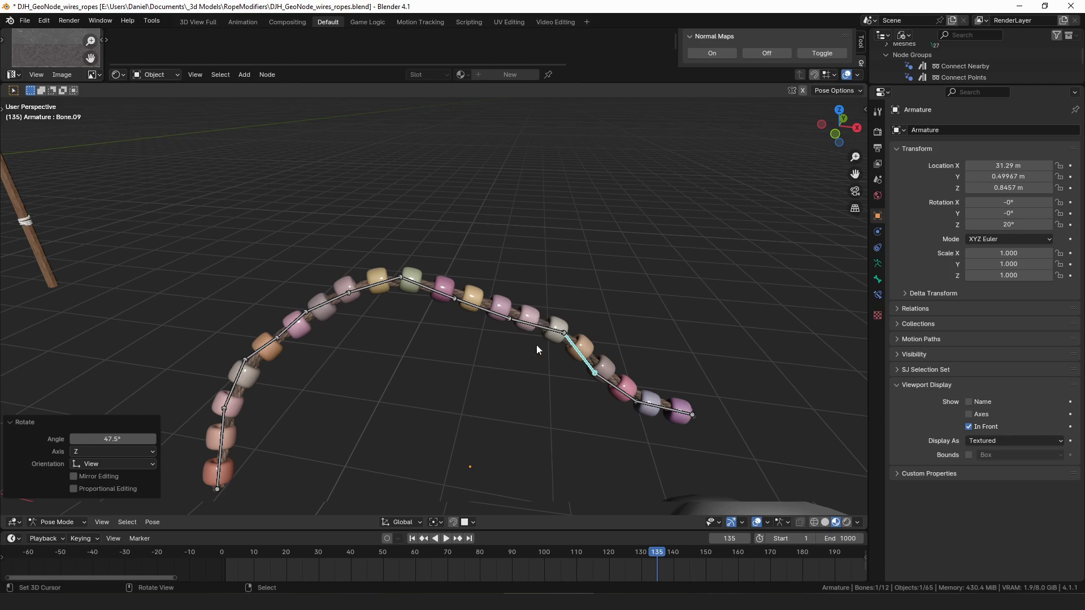
middle_drag(537, 345, 492, 359)
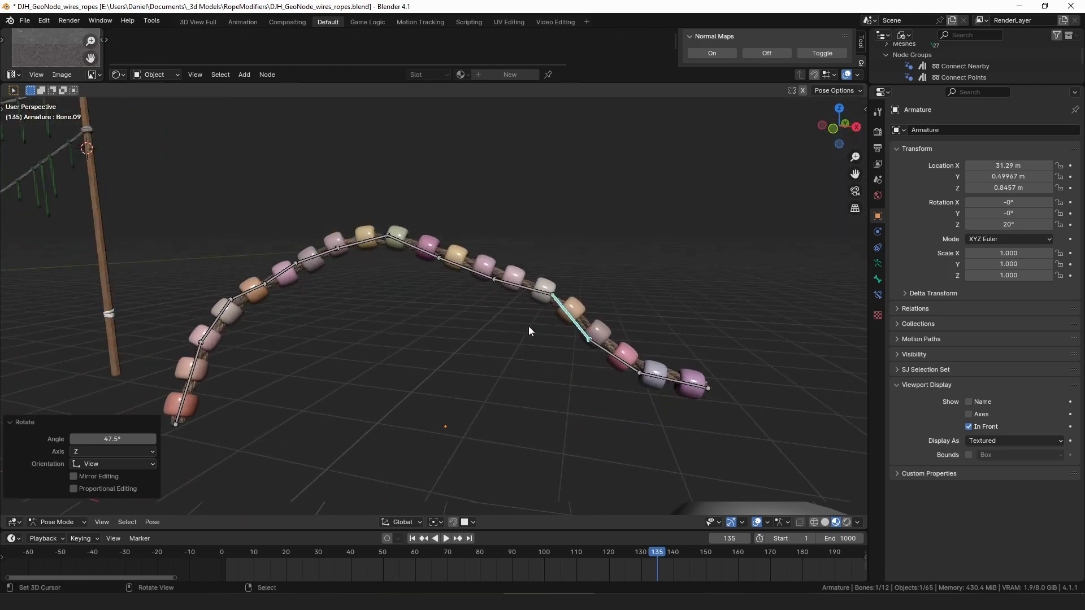